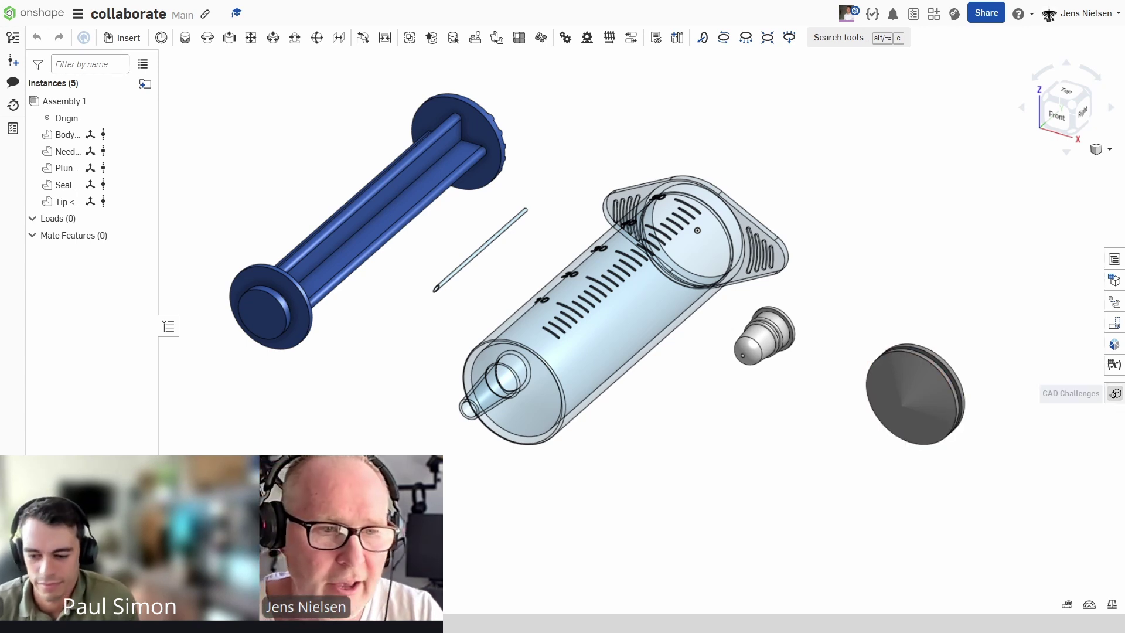
- Launch the Syringe challenge from CAD Challenges to show its drawing with Section A-A and 46 mm dimension
{"action": "left_click", "coordinate": [1114, 393]}
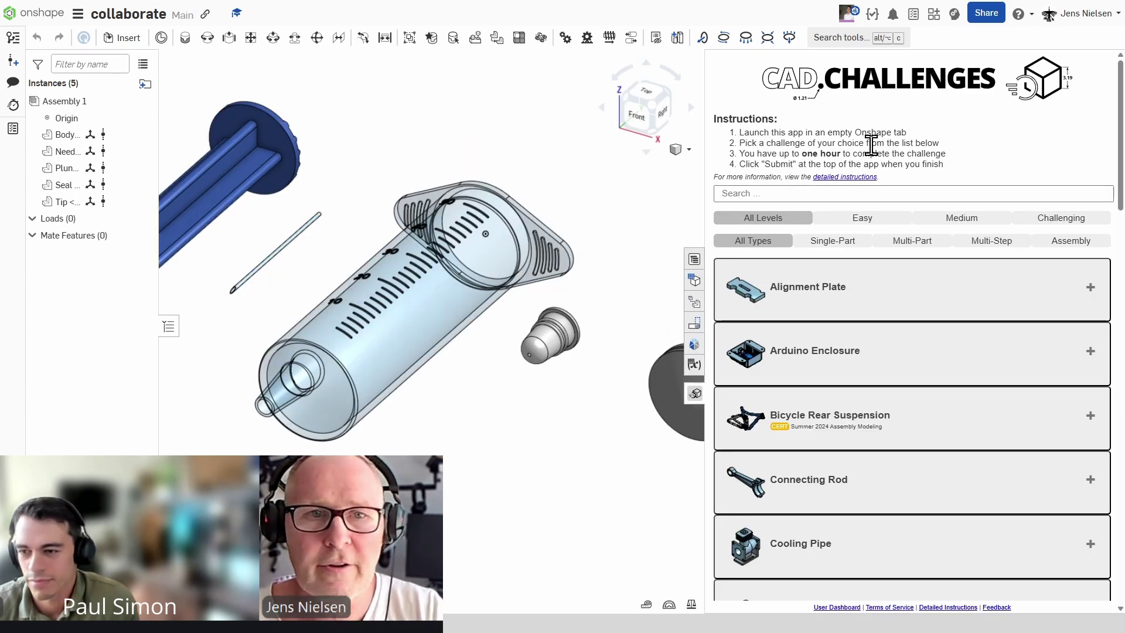
{"action": "left_click", "coordinate": [934, 15]}
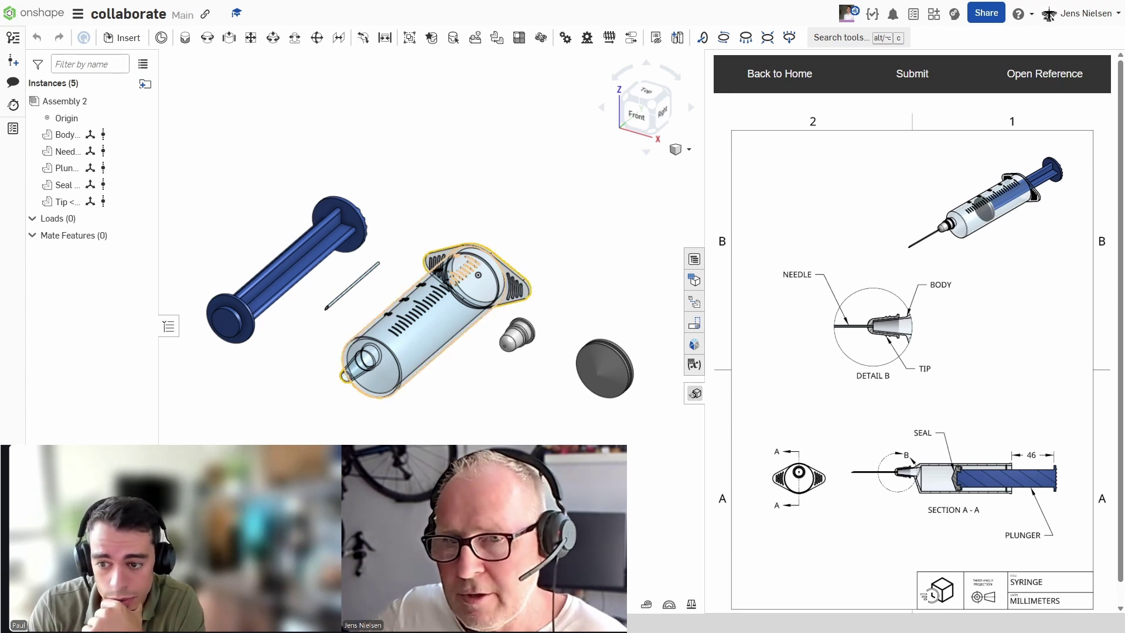
- Fix the syringe body in place from its right-click menu
{"action": "right_click", "coordinate": [420, 349]}
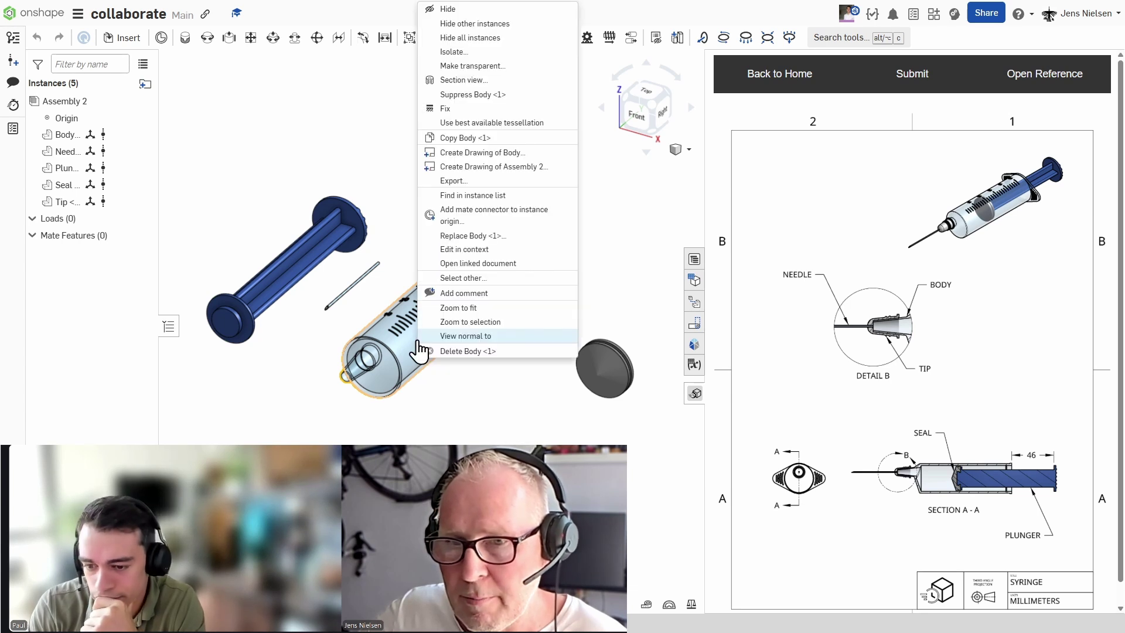
{"action": "left_click", "coordinate": [447, 109]}
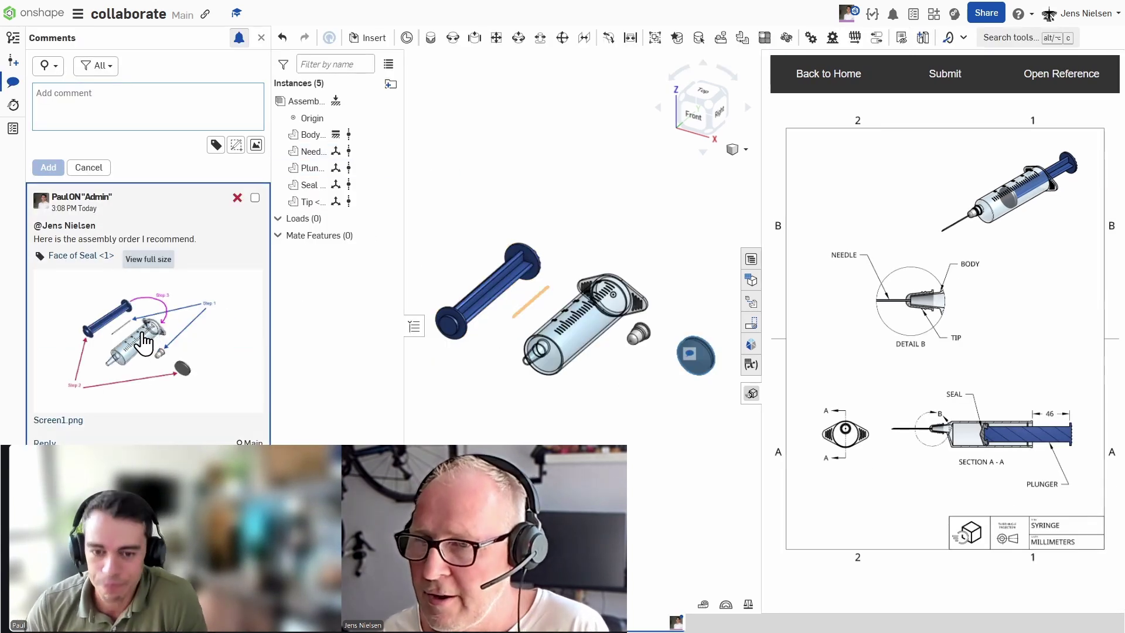
- Review the assembly-order screenshot, jump to the Face of Seal view, and close the CAD Challenges drawing
{"action": "left_click", "coordinate": [143, 334]}
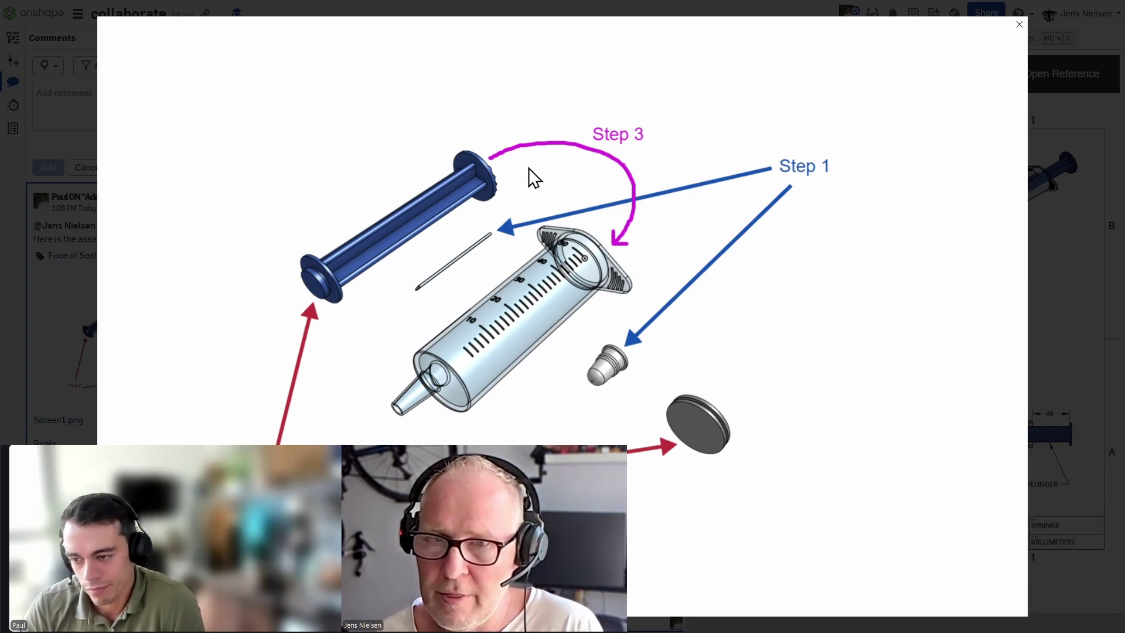
{"action": "left_click", "coordinate": [1019, 25]}
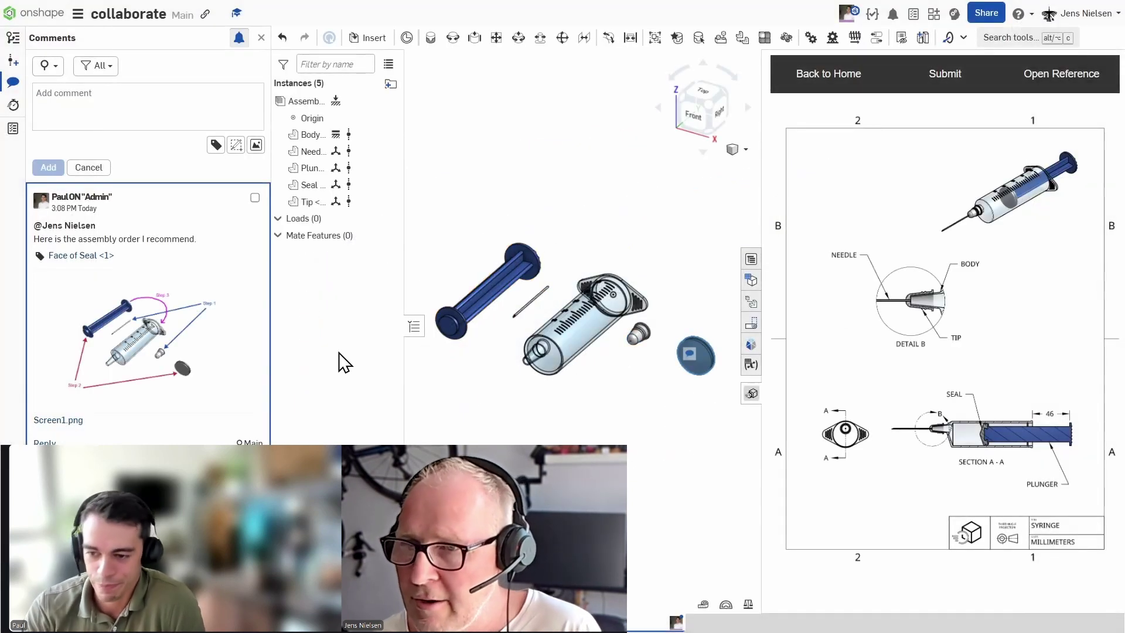
{"action": "left_click", "coordinate": [74, 258]}
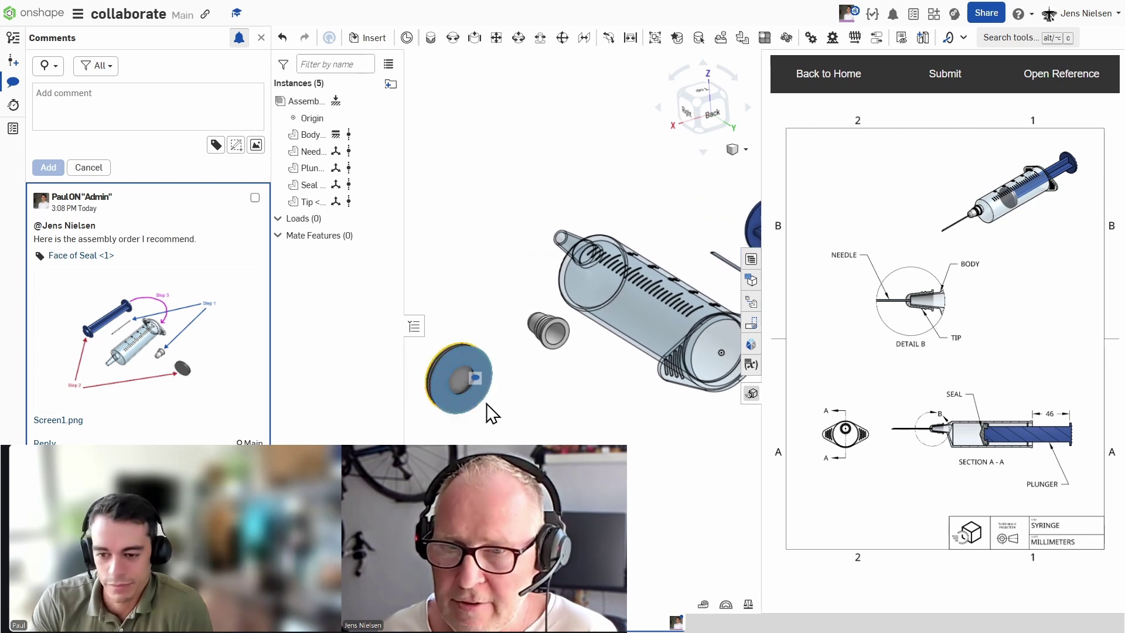
{"action": "left_click", "coordinate": [753, 394]}
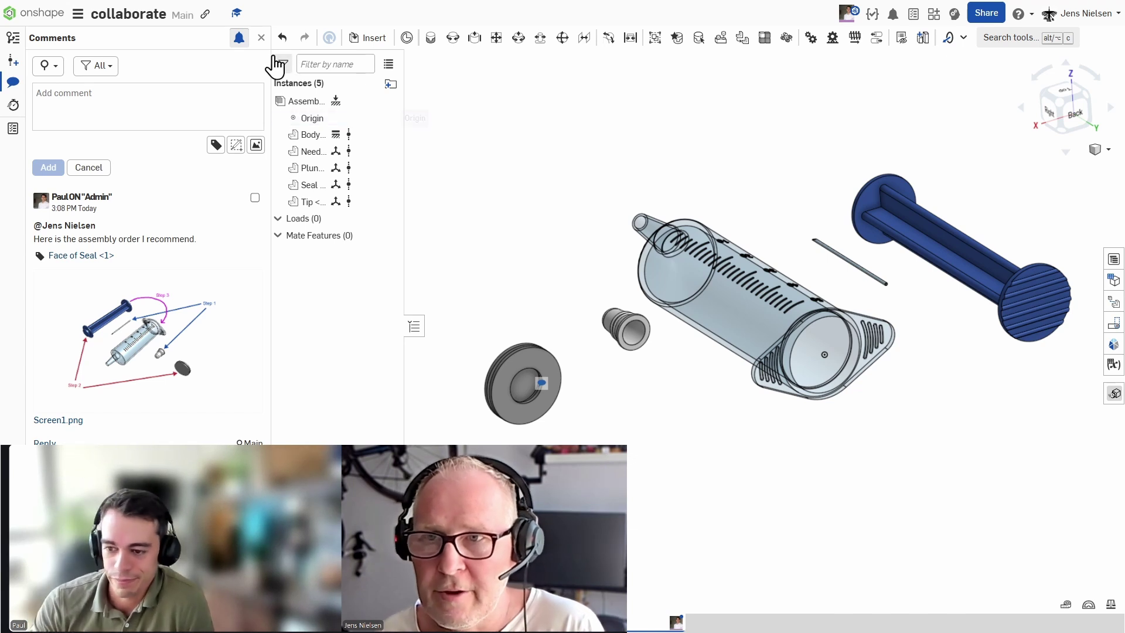
- Close the comments and follow the collaborator's session while Fastened 1 is added
{"action": "left_click", "coordinate": [262, 38]}
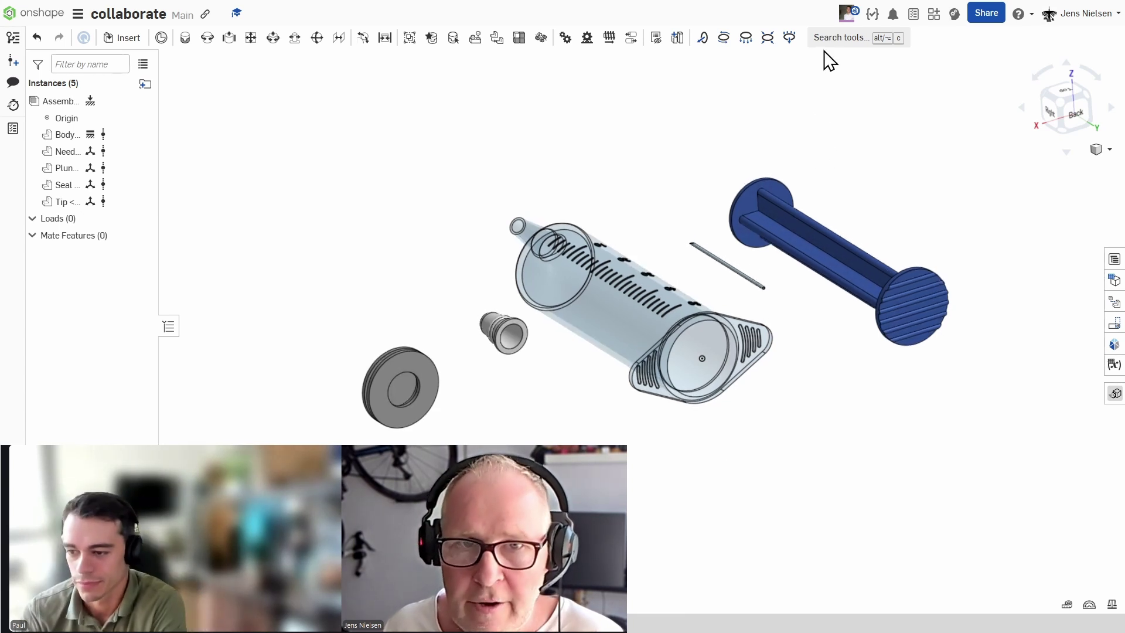
{"action": "left_click", "coordinate": [847, 13]}
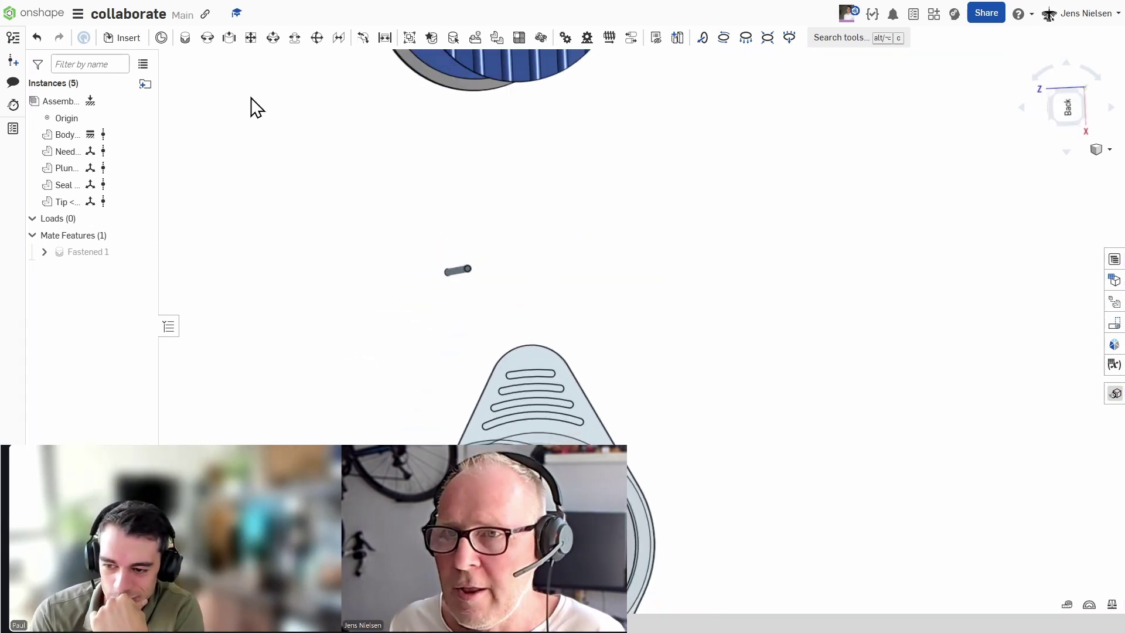
- Create Fastened 2 joining the needle's and tip's mate connectors
{"action": "left_click", "coordinate": [185, 40]}
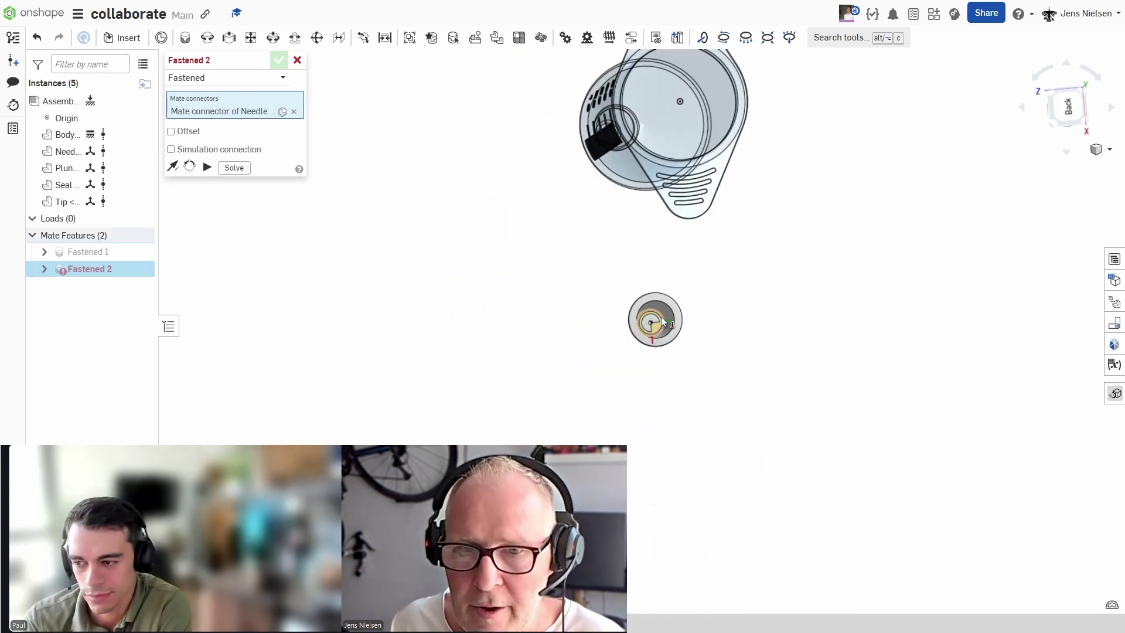
{"action": "left_click", "coordinate": [662, 318]}
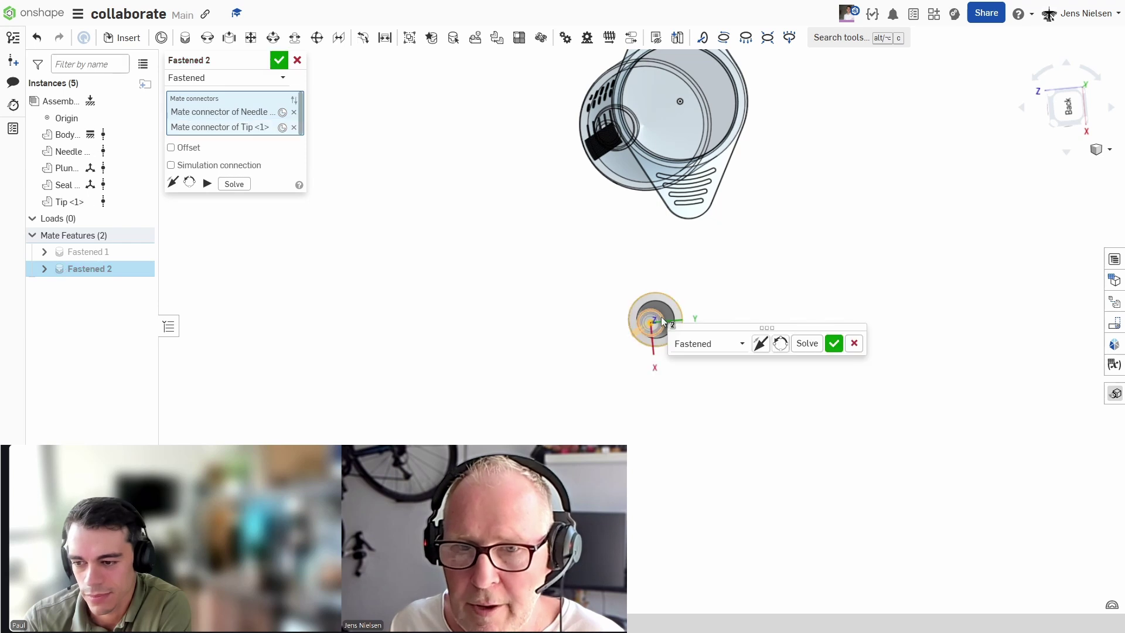
{"action": "left_click", "coordinate": [279, 61]}
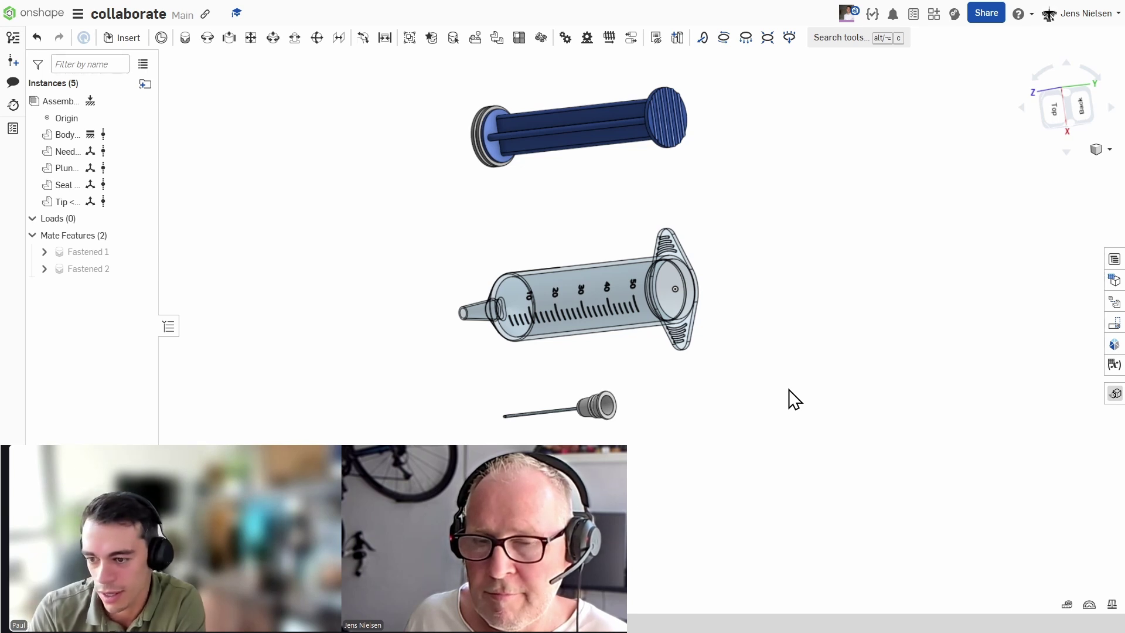
- Follow the collaborator while Fastened 3 is added, then stop following and close the side panel
{"action": "left_click", "coordinate": [848, 16]}
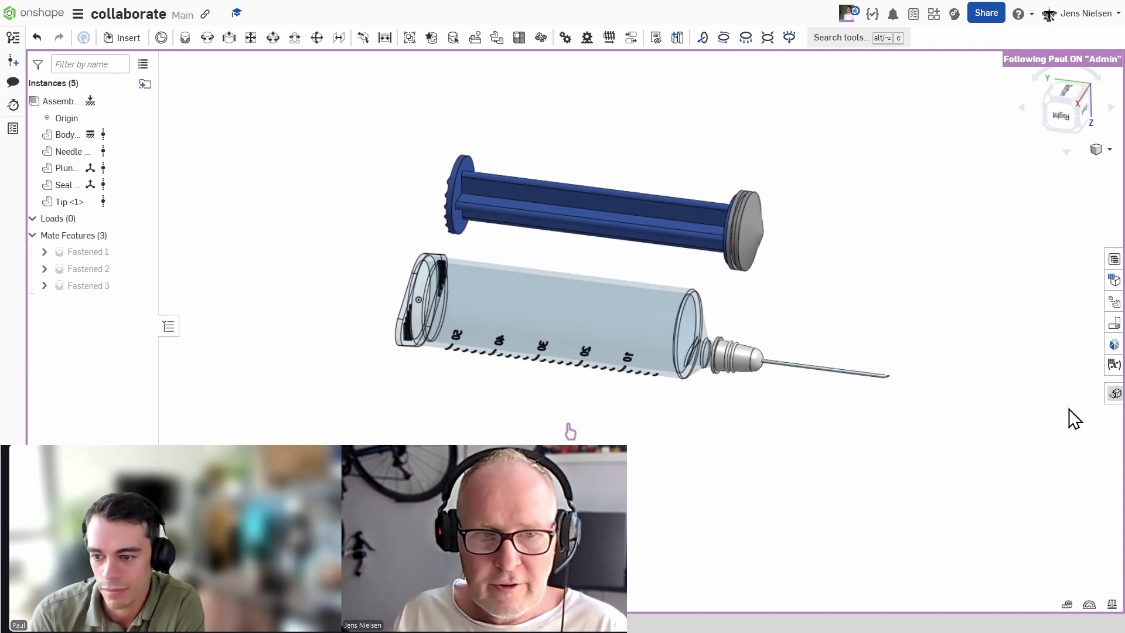
{"action": "left_click", "coordinate": [1115, 393]}
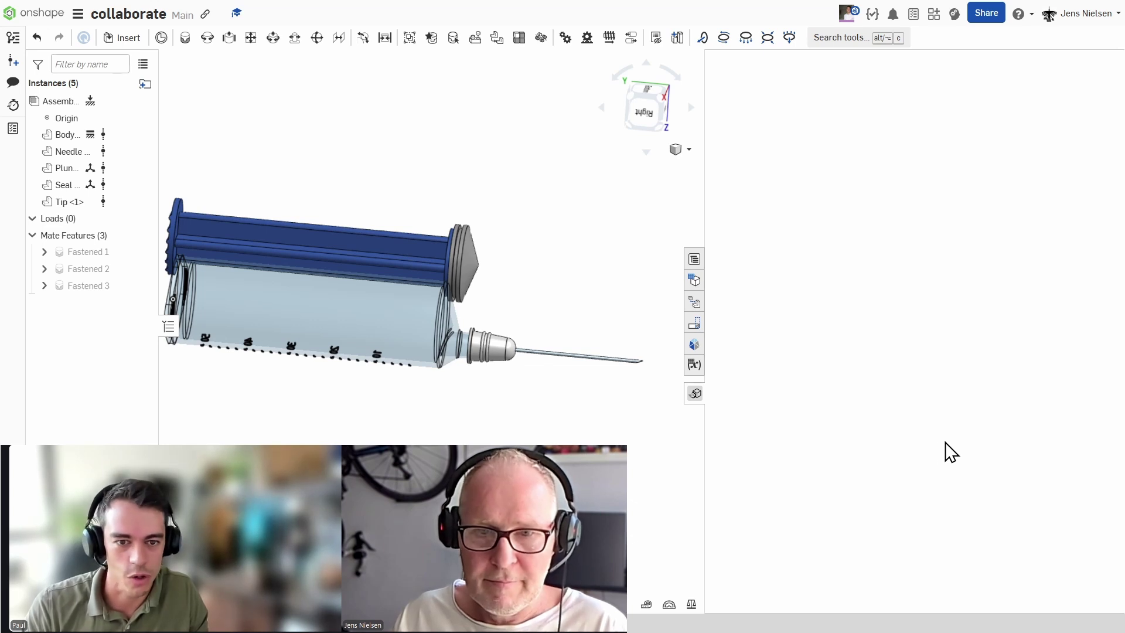
{"action": "left_click", "coordinate": [695, 393]}
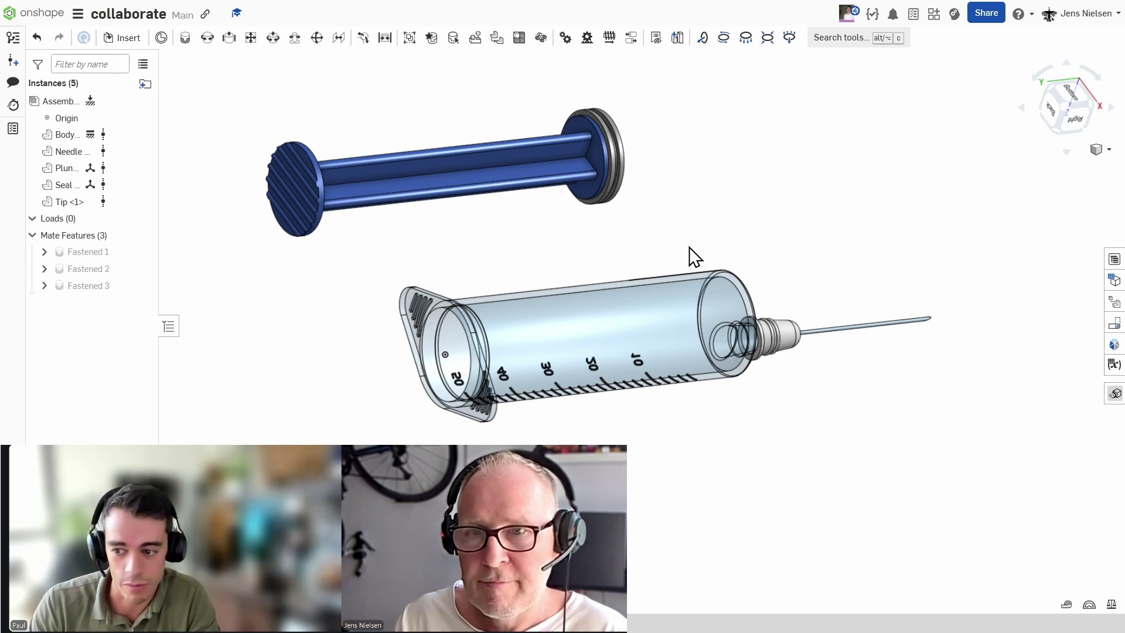
- Review the plunger comment's markup.jpg image and zoom to Face of Plunger <1>
{"action": "left_click", "coordinate": [13, 82]}
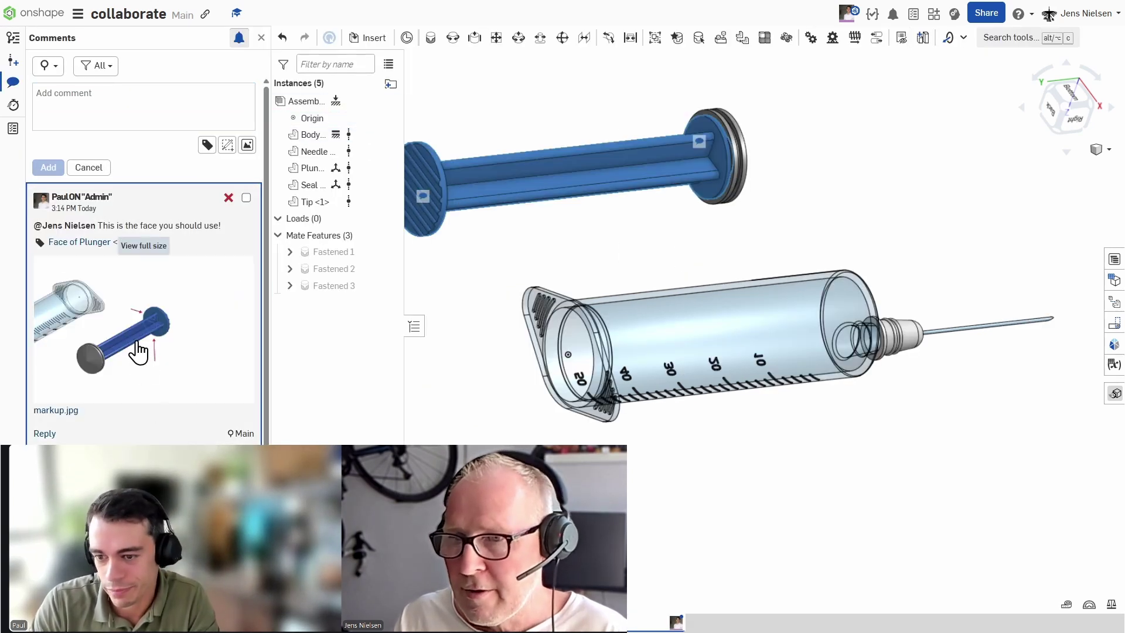
{"action": "left_click", "coordinate": [140, 351]}
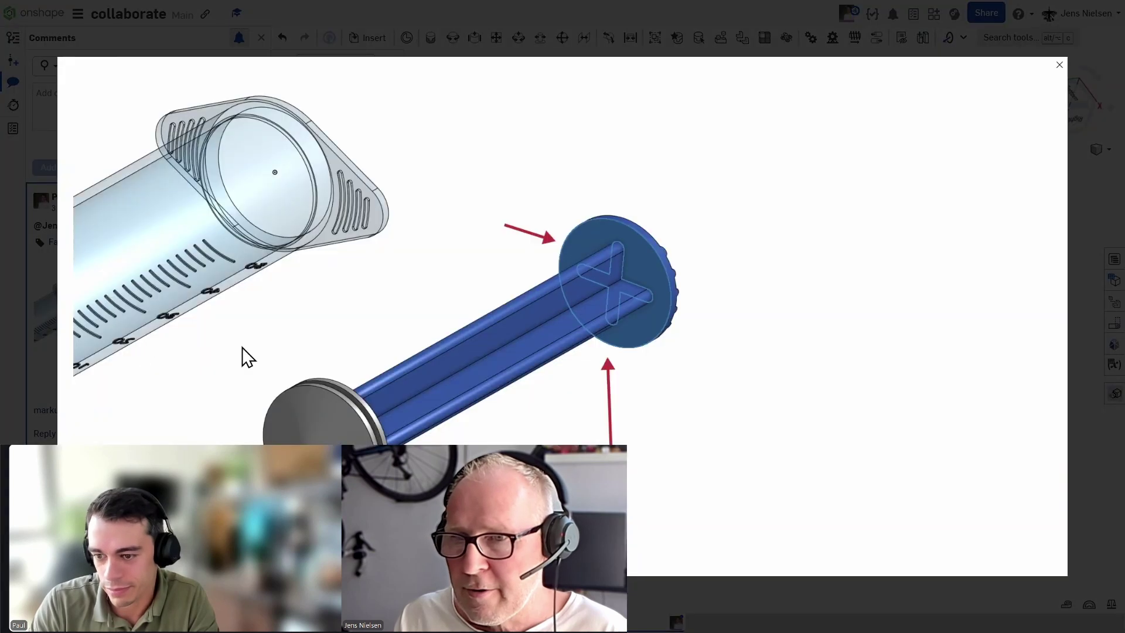
{"action": "left_click", "coordinate": [1059, 66]}
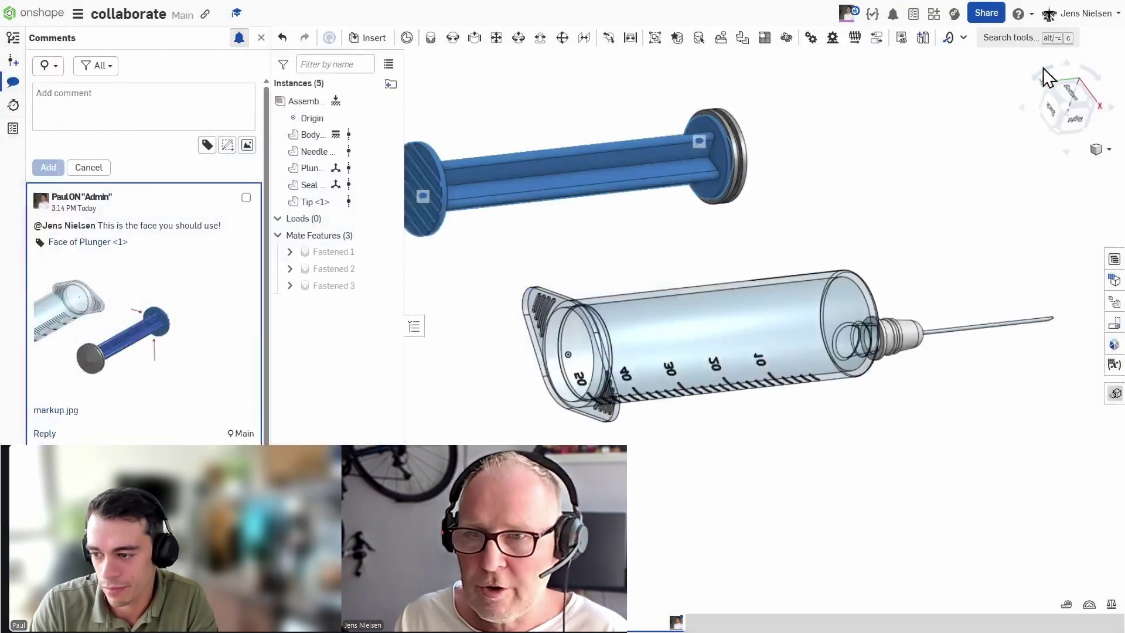
{"action": "left_click", "coordinate": [90, 242]}
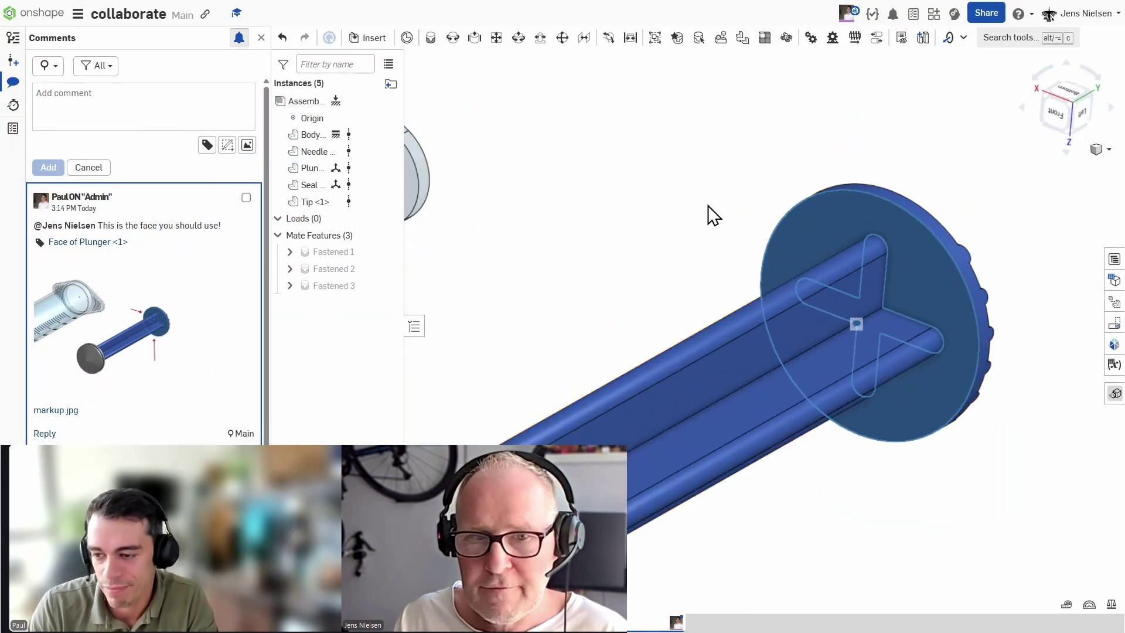
- Start Slider 1 from the plunger-face connector to the connector on the barrel body's end
{"action": "left_click", "coordinate": [474, 38]}
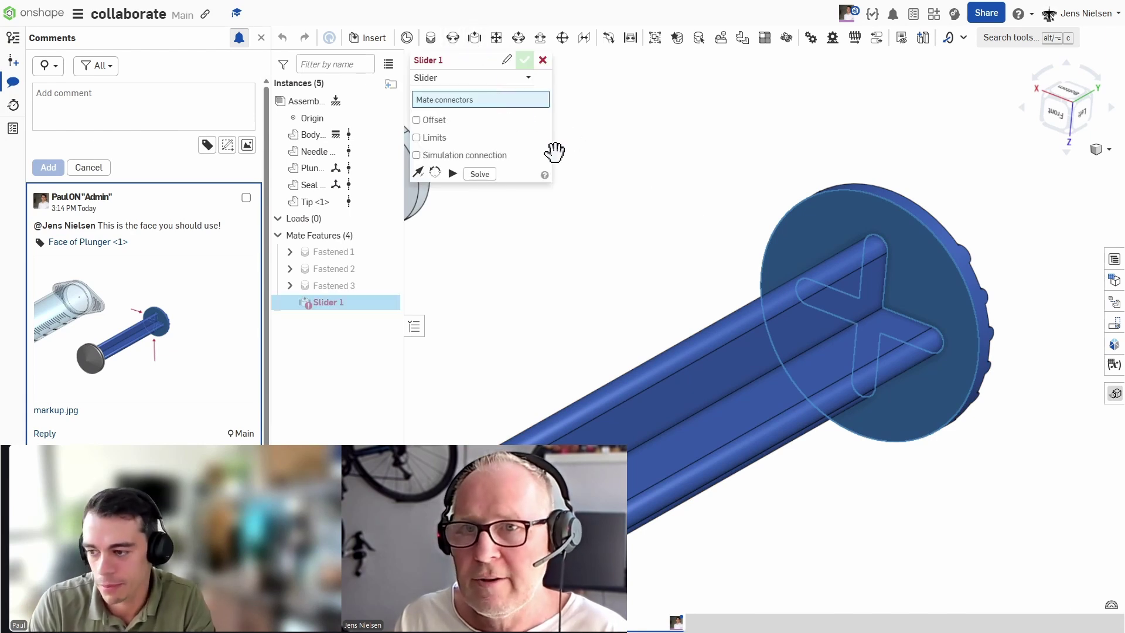
{"action": "left_click", "coordinate": [839, 189]}
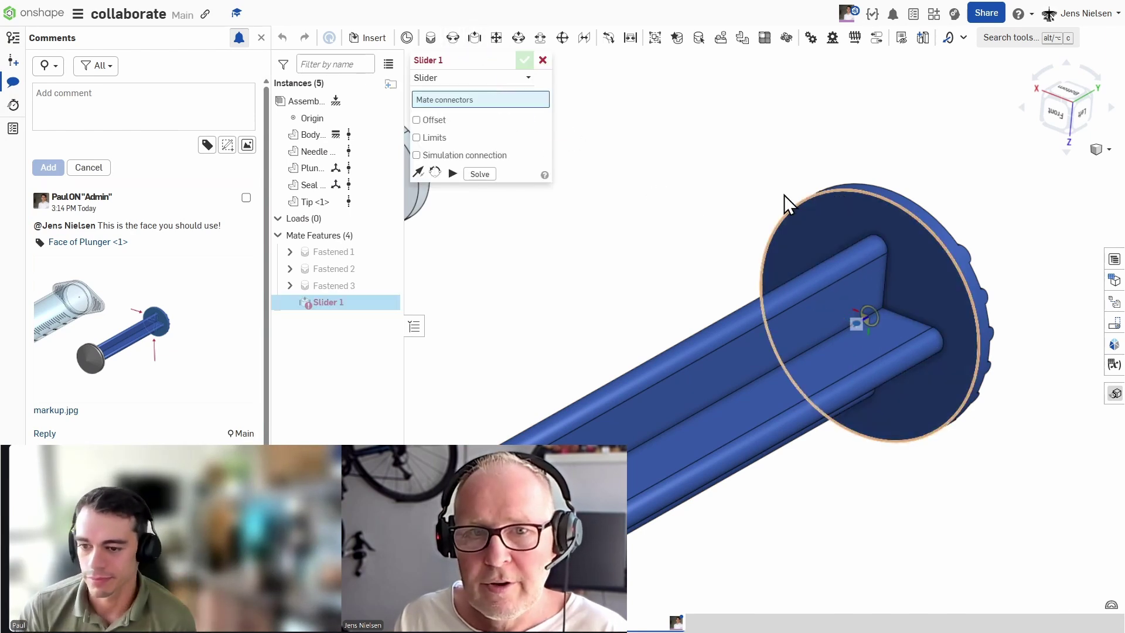
{"action": "key", "text": "f"}
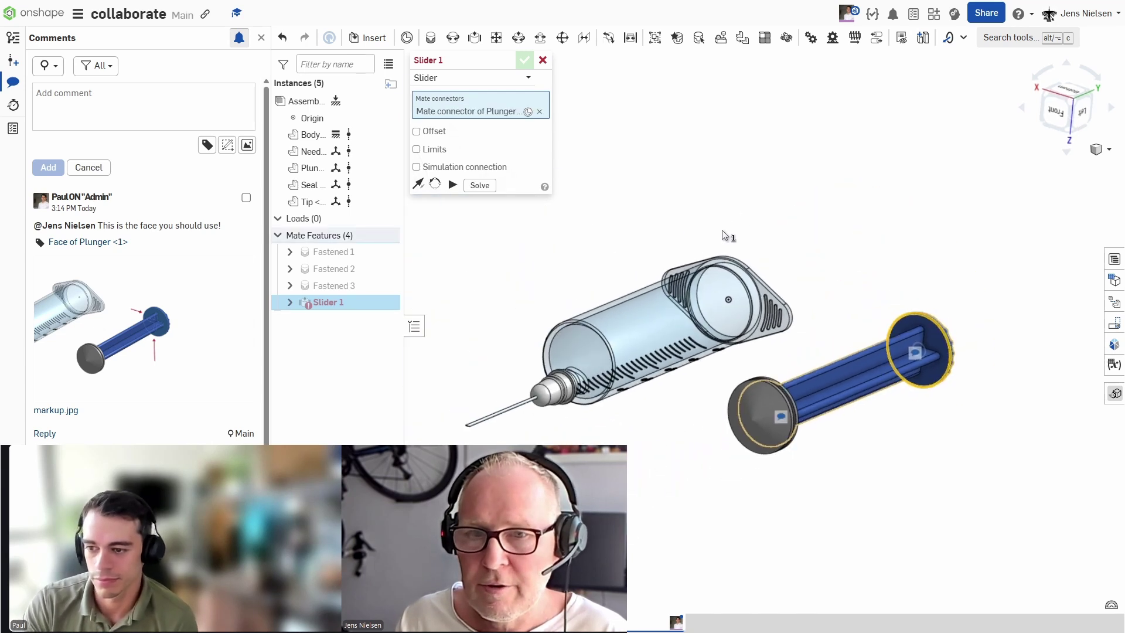
{"action": "right_click_drag", "start_coordinate": [804, 244], "coordinate": [810, 282]}
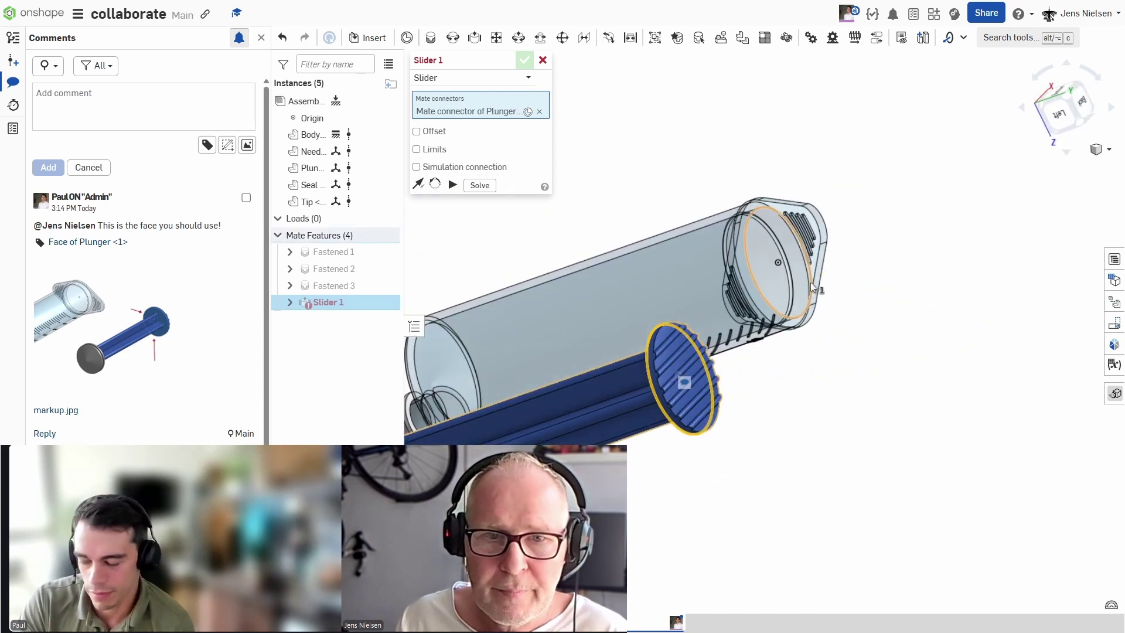
{"action": "left_click", "coordinate": [761, 207]}
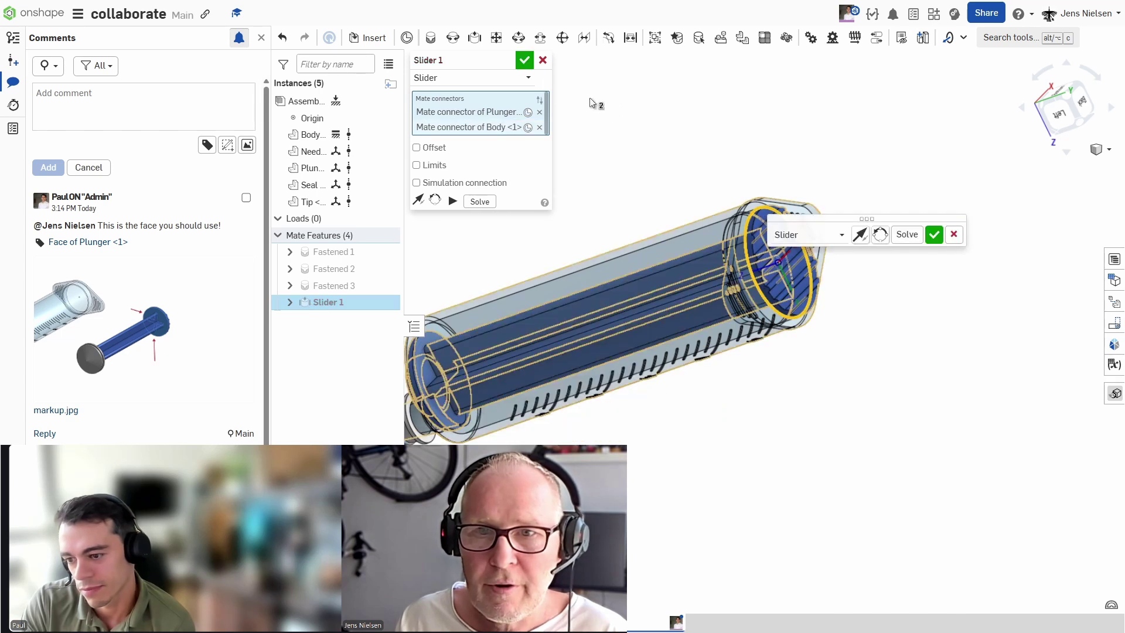
- Give Slider 1 Z limits of -46 mm to 0 mm, accept it, and dismiss the extra slider
{"action": "left_click", "coordinate": [417, 166]}
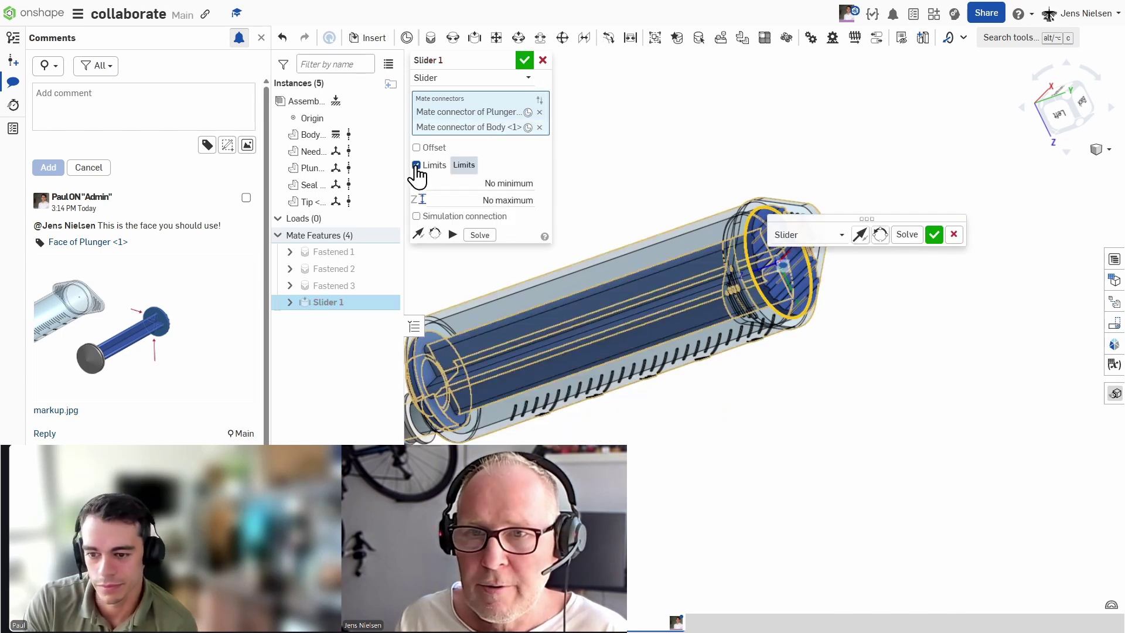
{"action": "left_click", "coordinate": [505, 184]}
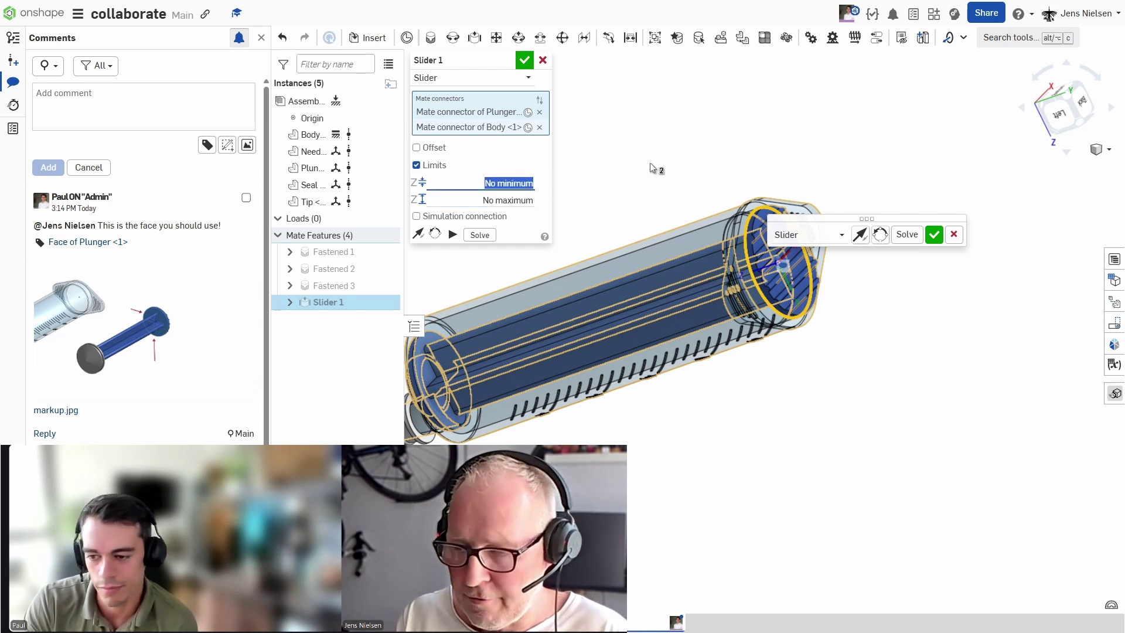
{"action": "key", "text": "BackSpace"}
{"action": "type", "text": "-46"}
{"action": "left_click", "coordinate": [526, 200]}
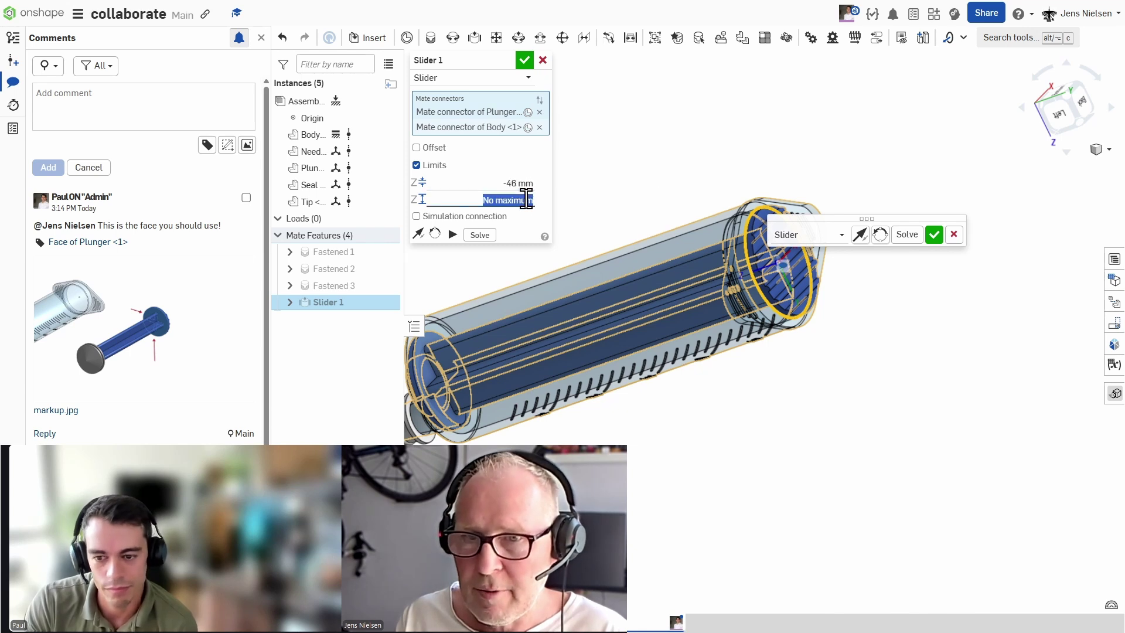
{"action": "type", "text": "0"}
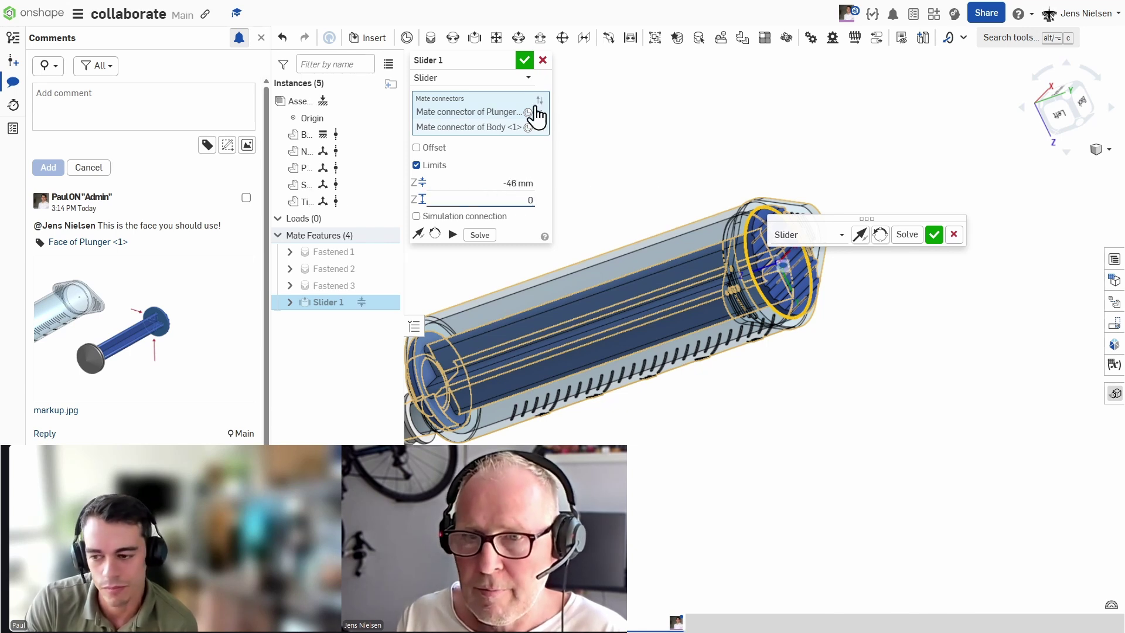
{"action": "key", "text": "Return"}
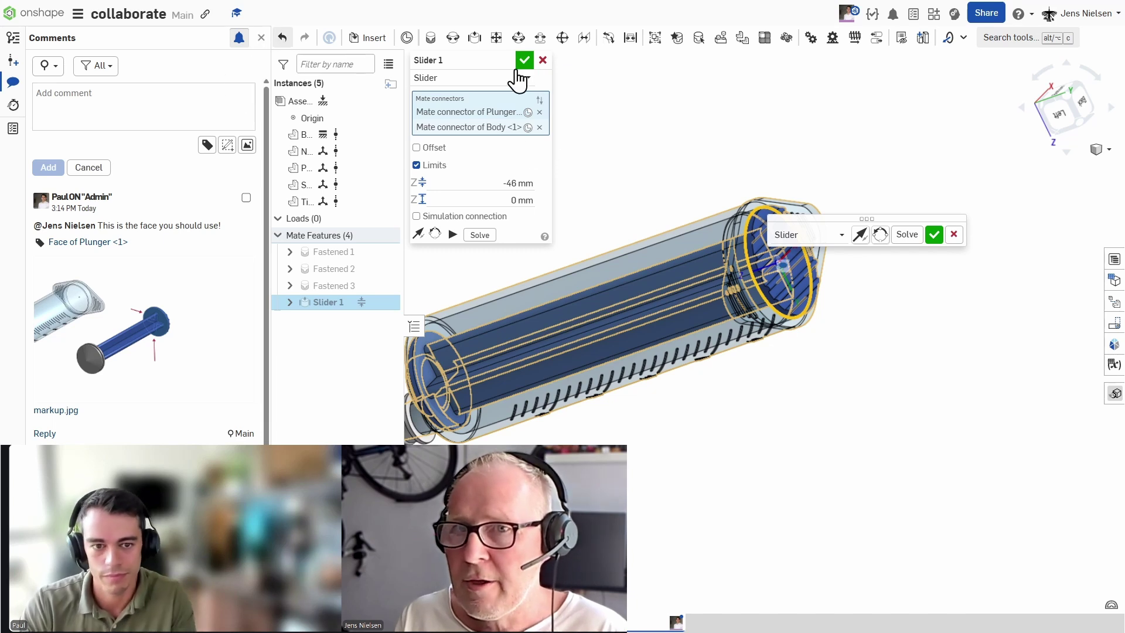
{"action": "left_click", "coordinate": [934, 234]}
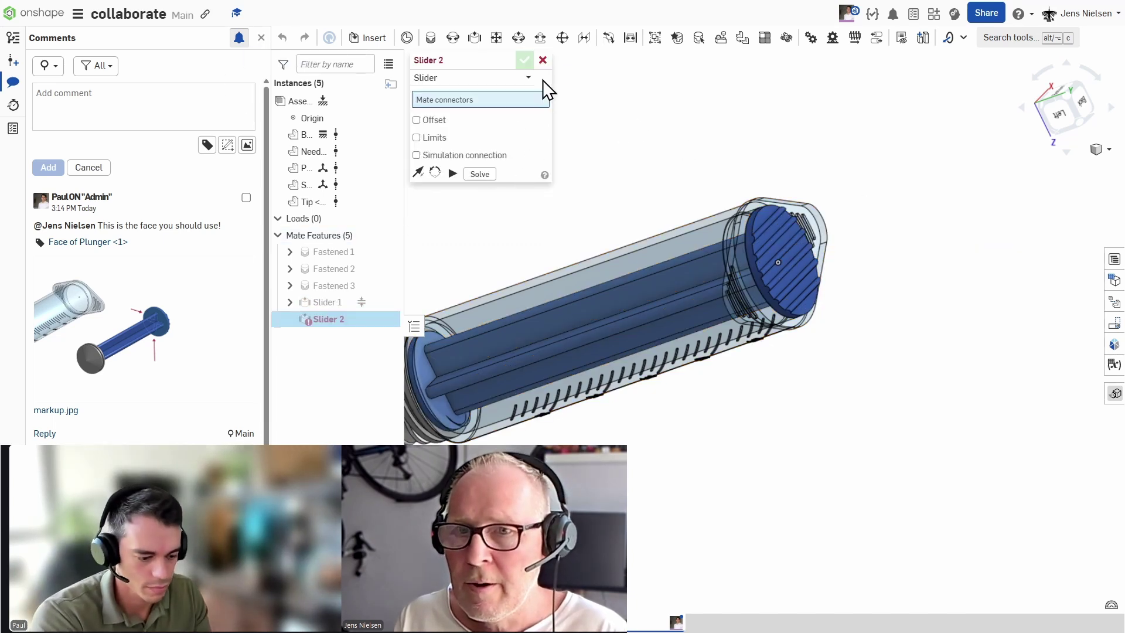
{"action": "left_click", "coordinate": [543, 60]}
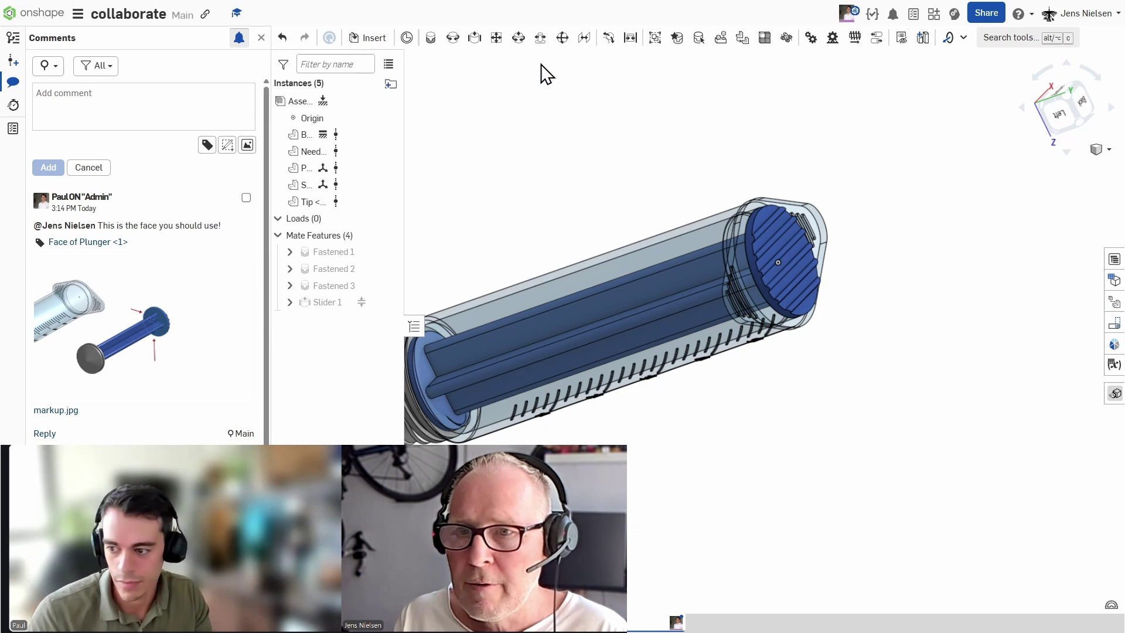
{"action": "left_click", "coordinate": [262, 38]}
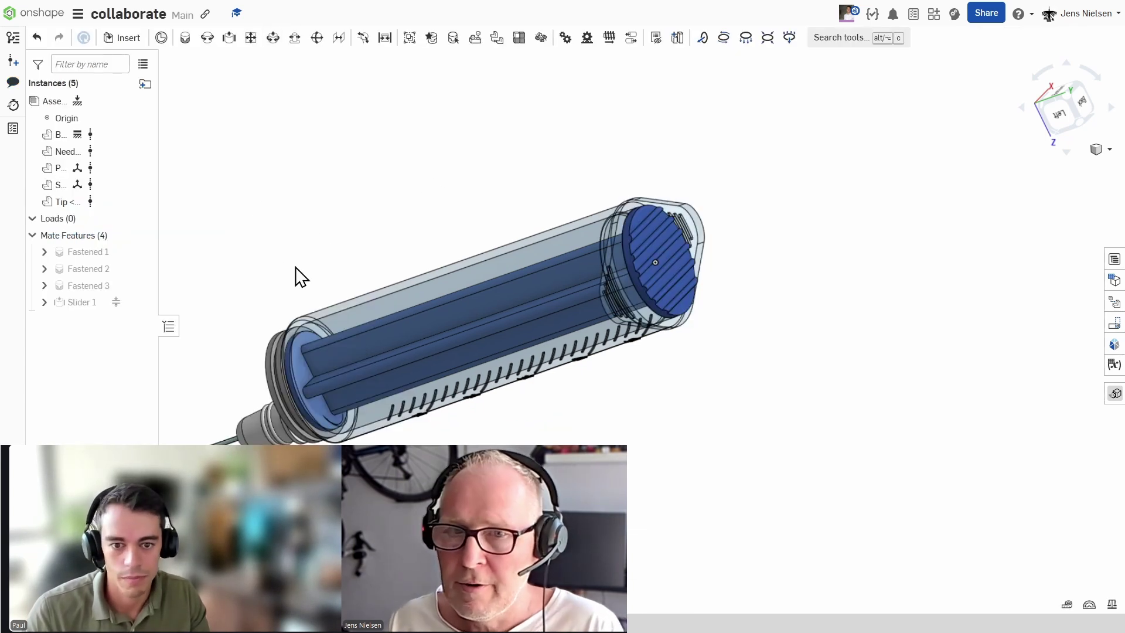
- Rotate the syringe assembly leftward with the arrow keys to inspect it
{"action": "key", "text": "Left"}
{"action": "key", "text": "Left"}
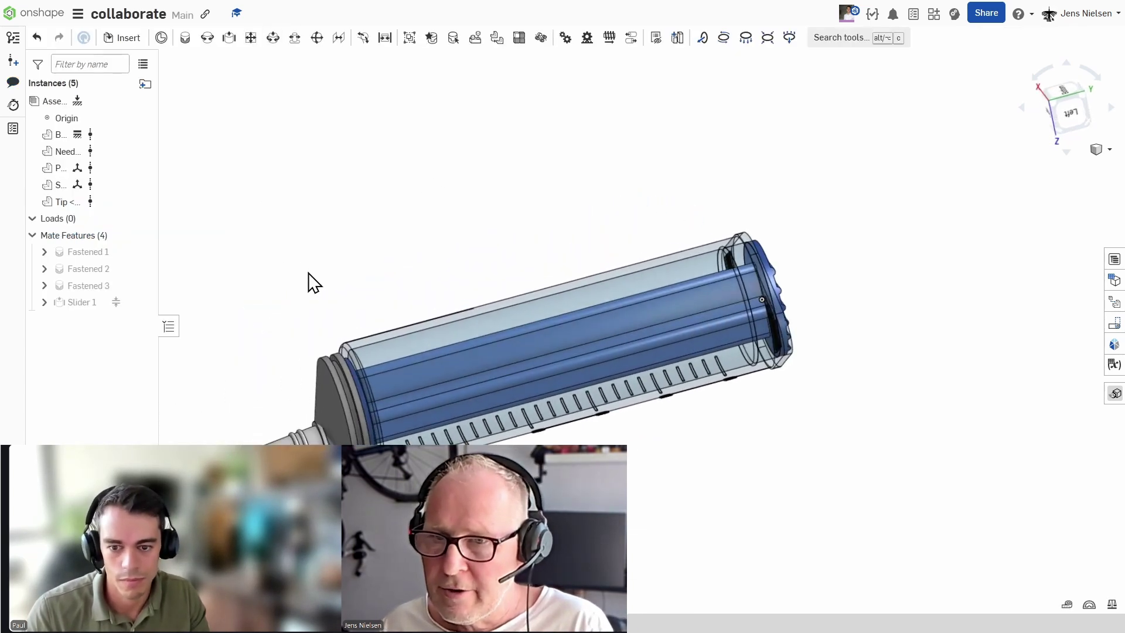
{"action": "key", "text": "Left"}
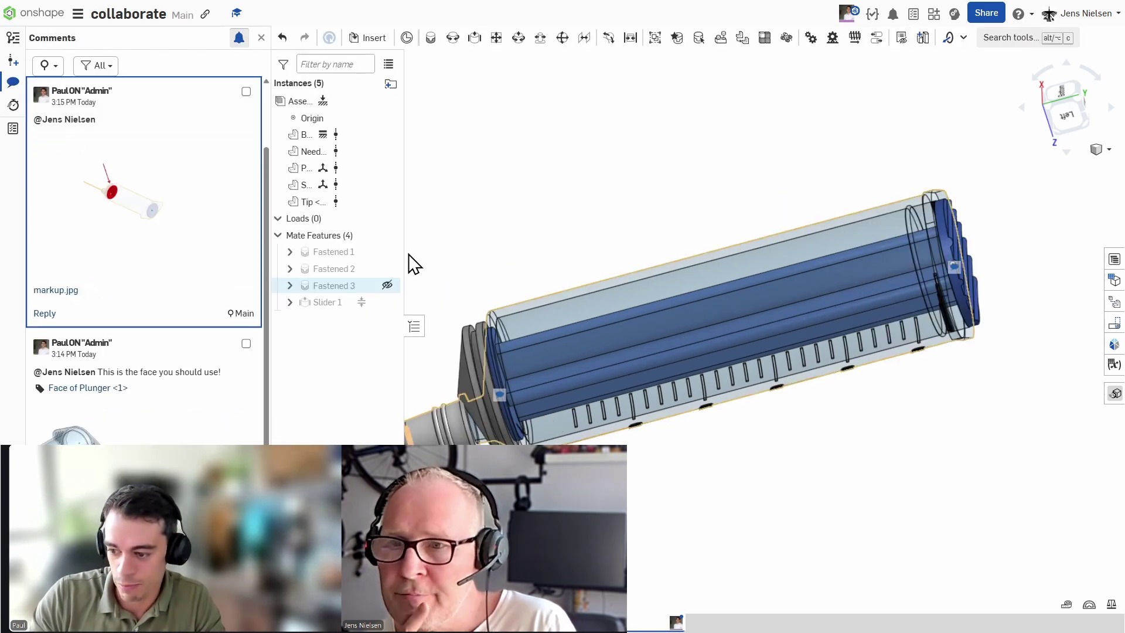
- View the markup.jpg image at full size, then close it and the Comments panel
{"action": "left_click", "coordinate": [120, 201]}
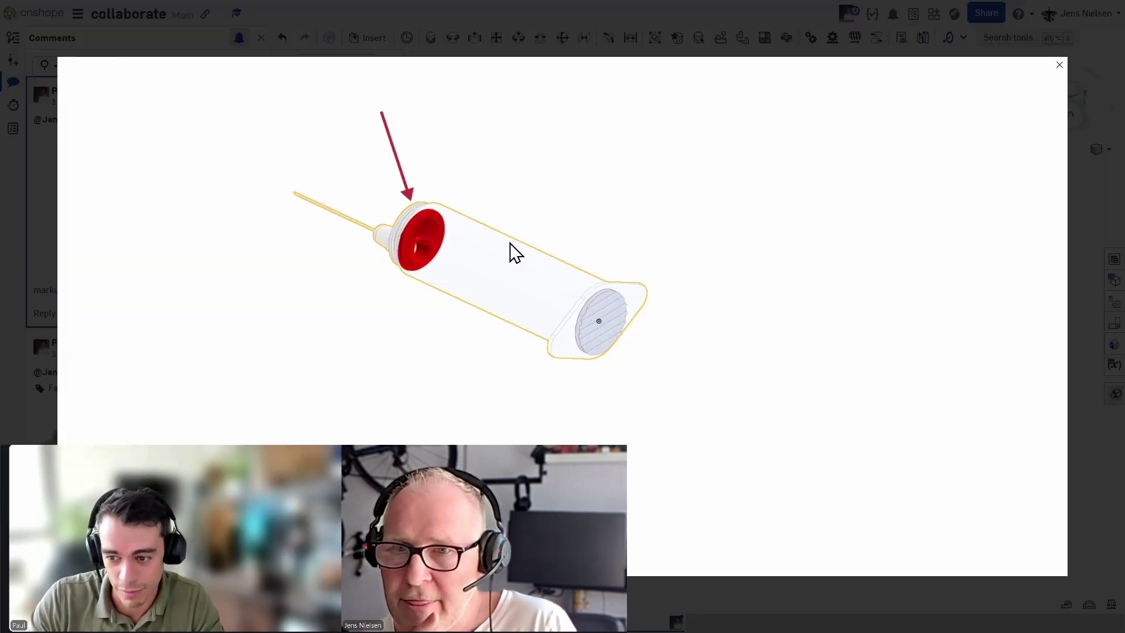
{"action": "left_click", "coordinate": [1060, 65]}
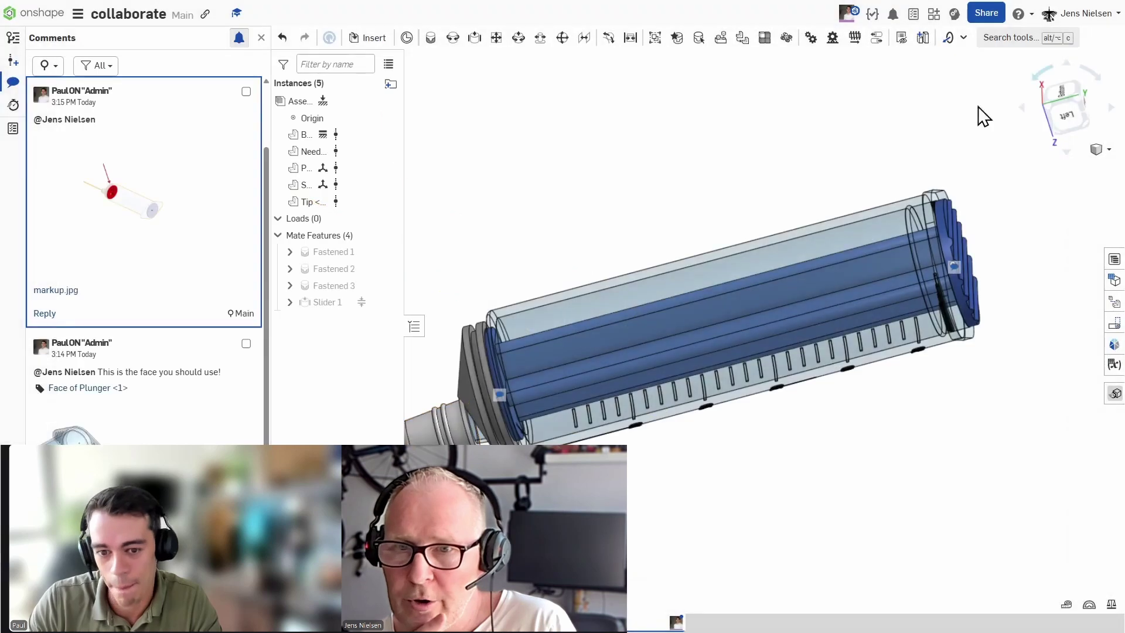
{"action": "left_click", "coordinate": [262, 38]}
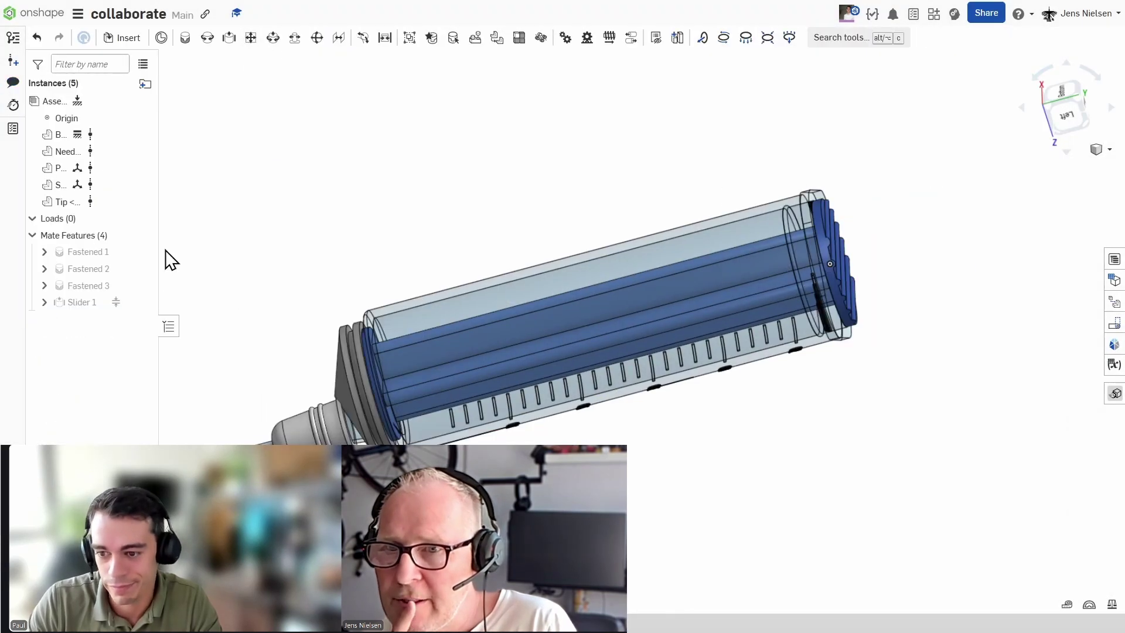
- Edit Slider 1 and change its maximum Z limit from 0 mm to -8 mm
{"action": "right_click", "coordinate": [88, 300]}
{"action": "left_click", "coordinate": [125, 329]}
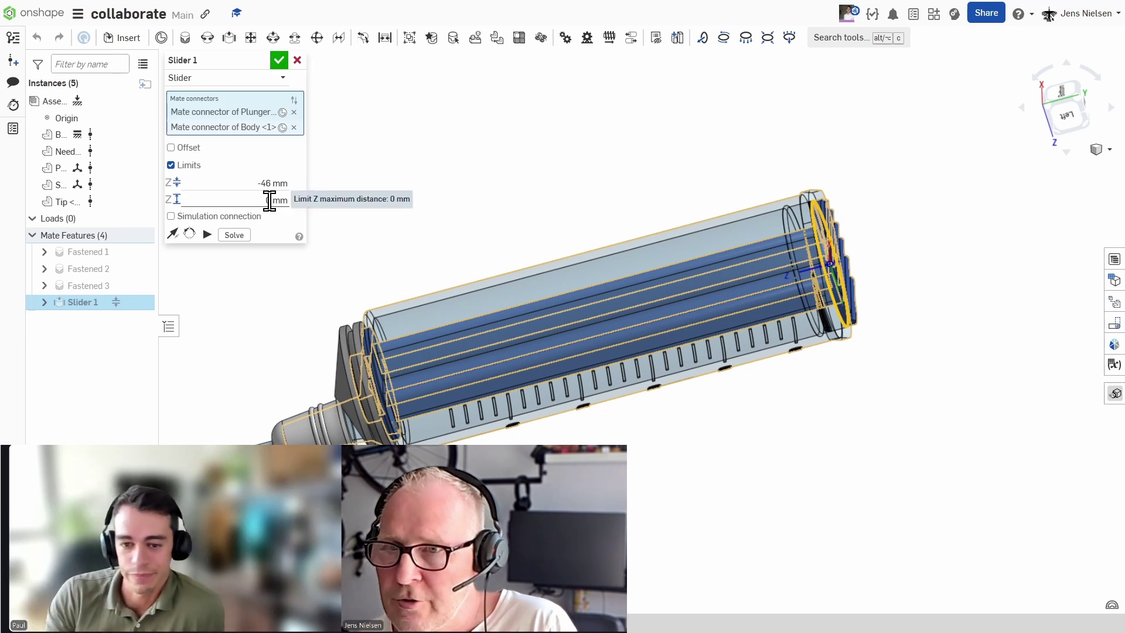
{"action": "left_click", "coordinate": [279, 201]}
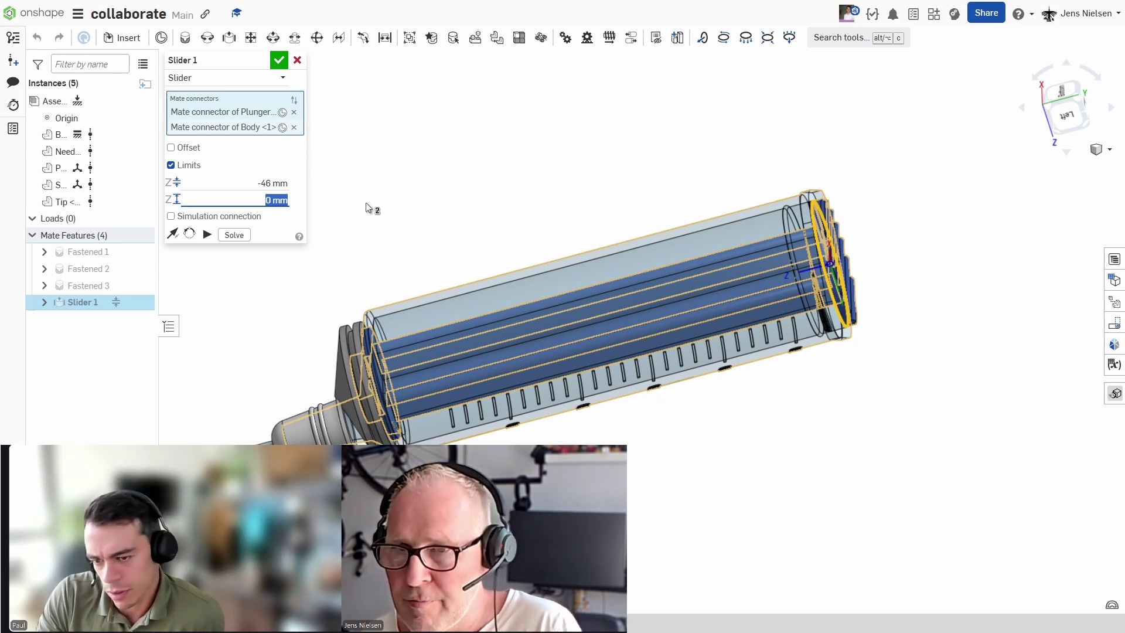
{"action": "type", "text": "-8"}
{"action": "key", "text": "Return"}
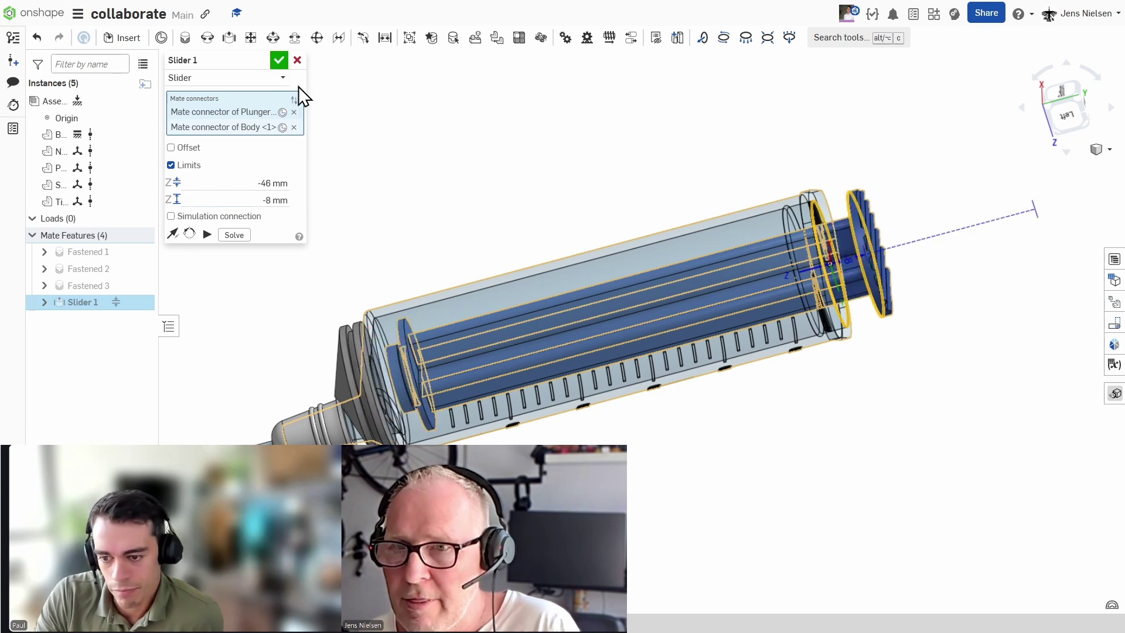
- Accept Slider 1 with its -46 mm to -8 mm travel limits
{"action": "left_click", "coordinate": [279, 60]}
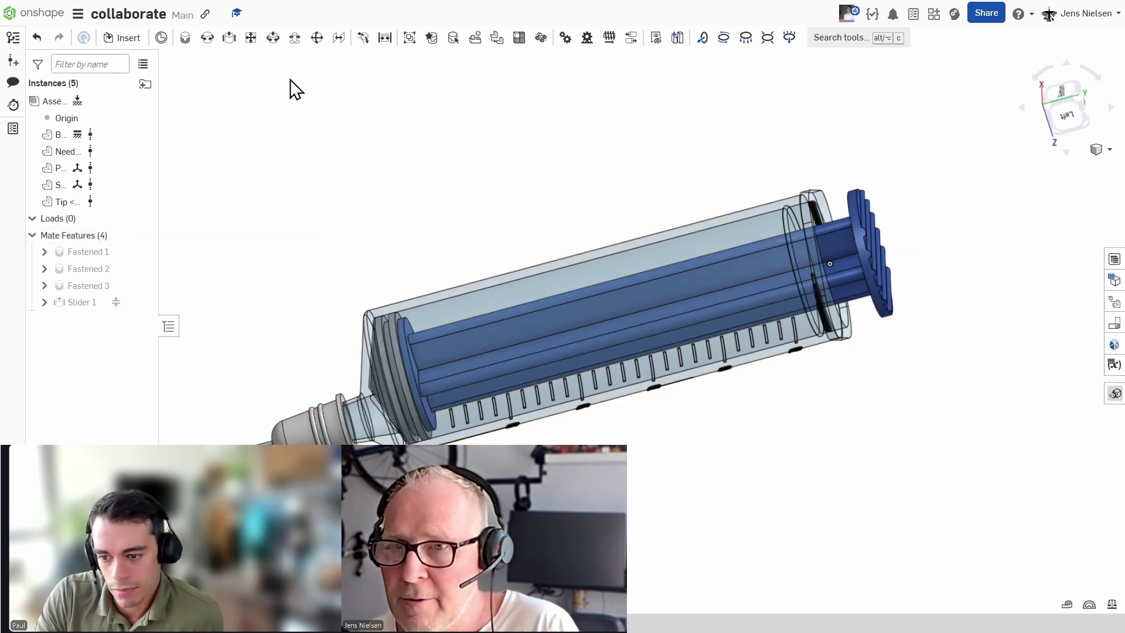
{"action": "right_click_drag", "start_coordinate": [392, 214], "coordinate": [410, 241]}
{"action": "scroll", "coordinate": [408, 230], "scroll_direction": "up", "scroll_amount": 1}
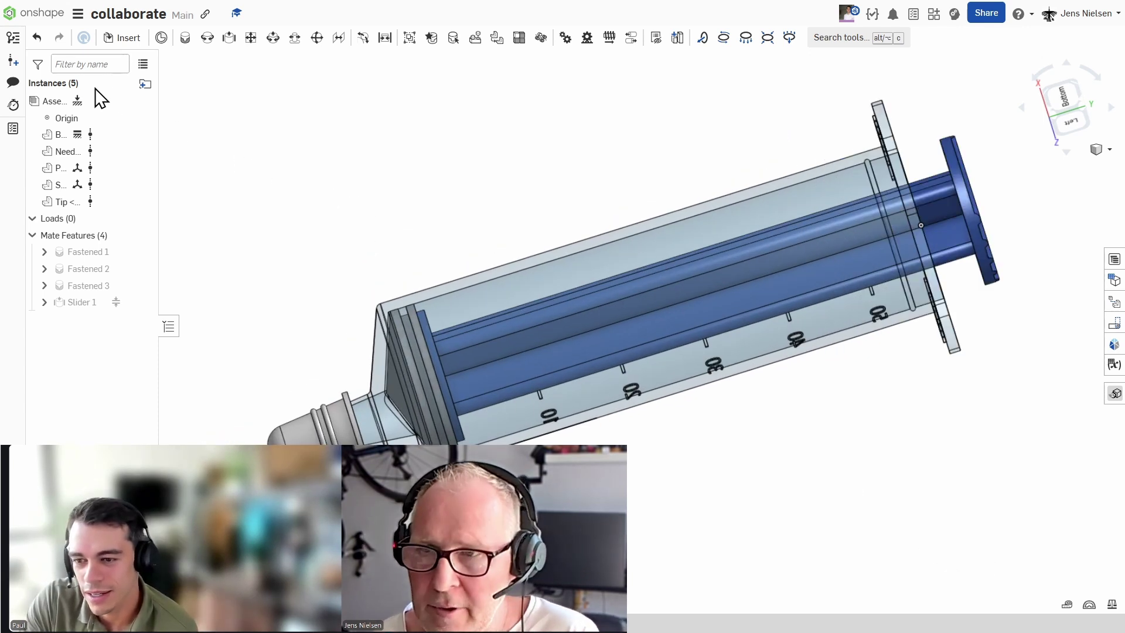
- Check Assembly 2 for interferences, confirm none are found, and close the results
{"action": "right_click", "coordinate": [61, 108]}
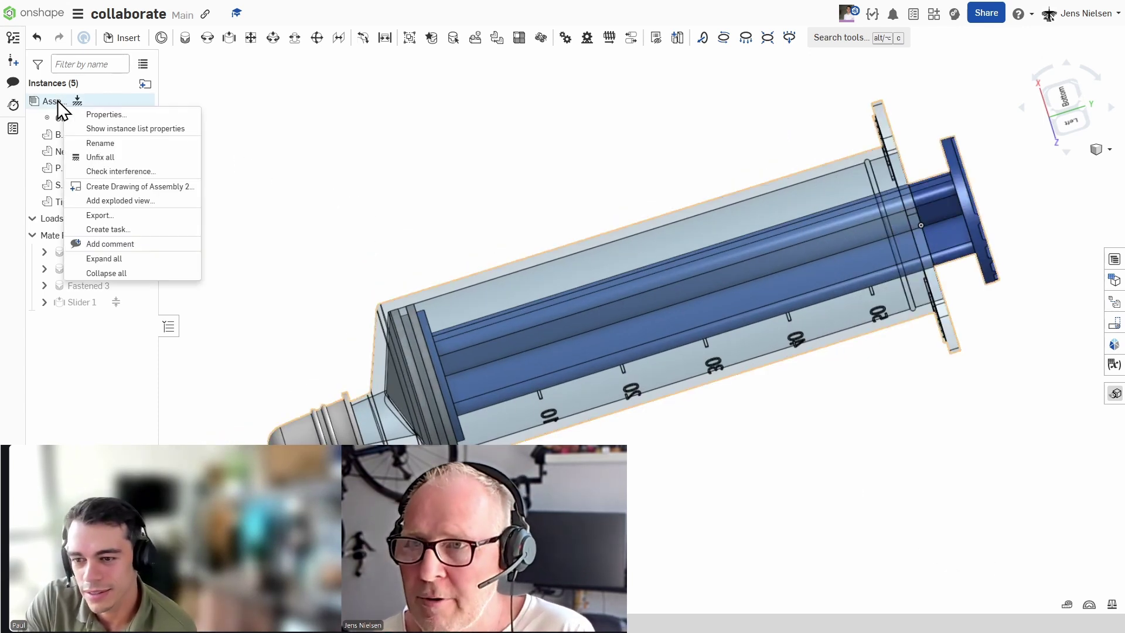
{"action": "left_click", "coordinate": [141, 172]}
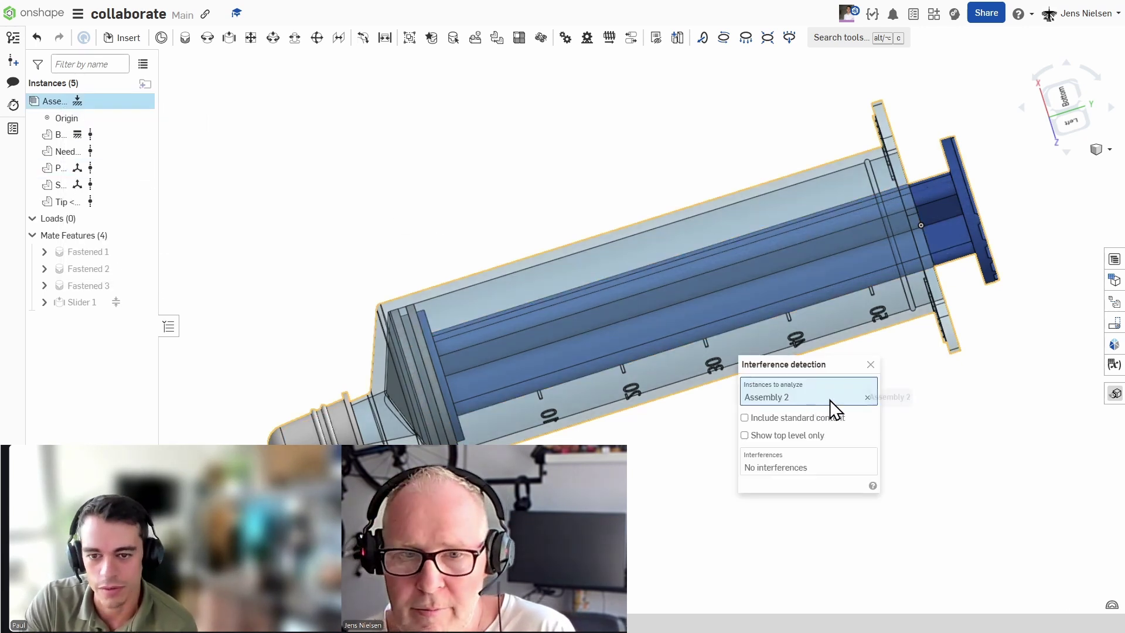
{"action": "left_click", "coordinate": [871, 364]}
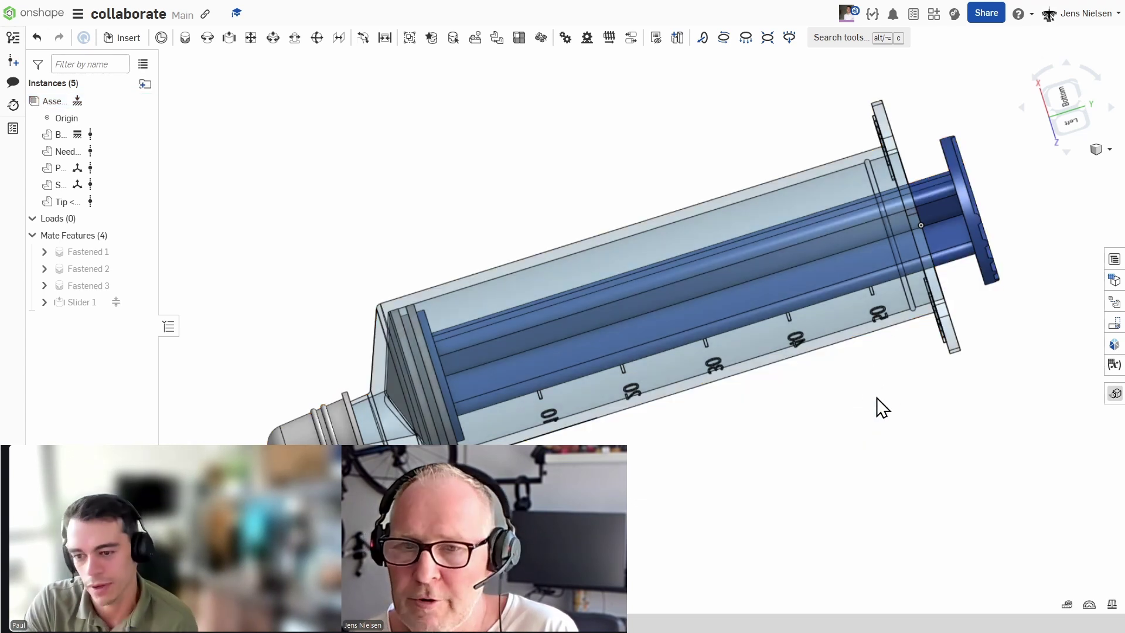
- Test the plunger's pull-out limit, then submit the Syringe Assembly to CAD Challenges
{"action": "right_click_drag", "start_coordinate": [849, 399], "coordinate": [897, 334]}
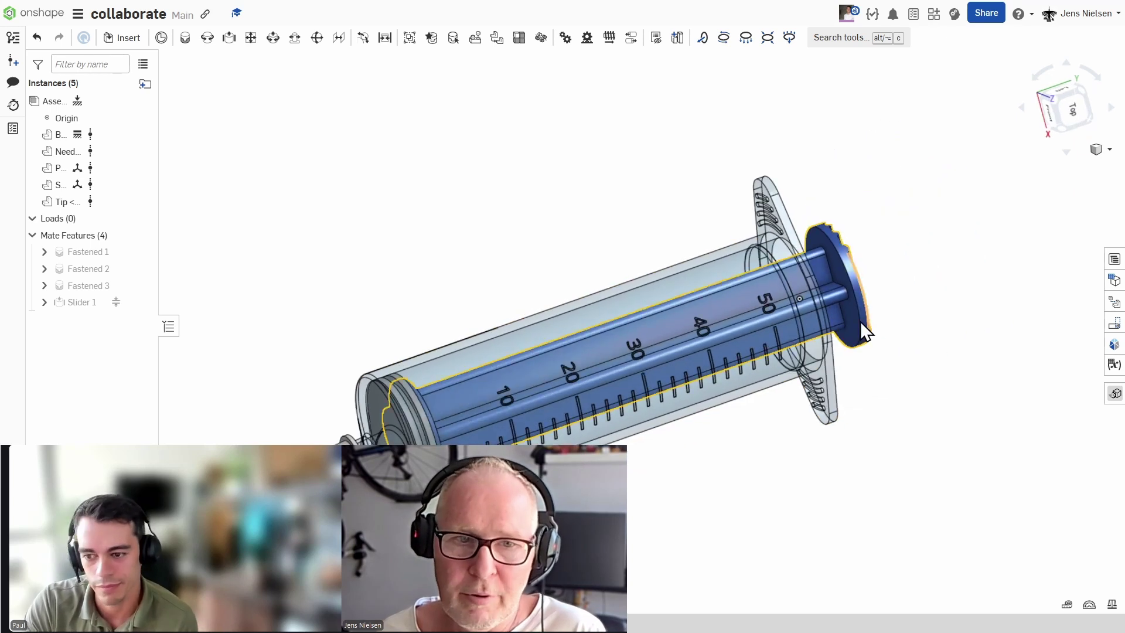
{"action": "left_click_drag", "start_coordinate": [1097, 231], "coordinate": [1101, 232]}
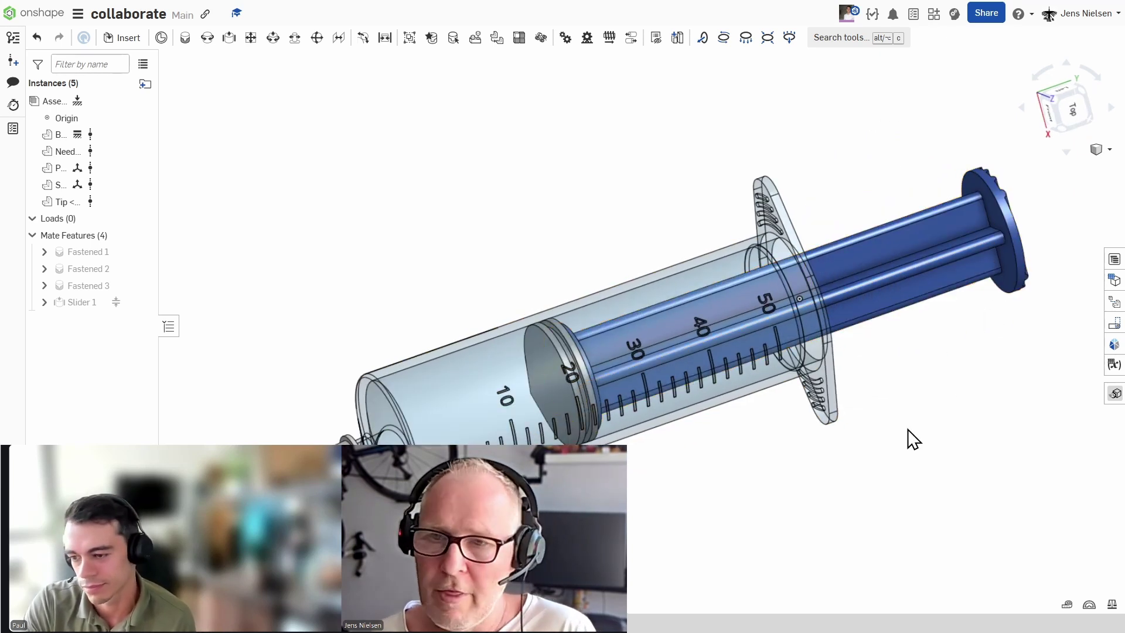
{"action": "left_click", "coordinate": [1116, 396]}
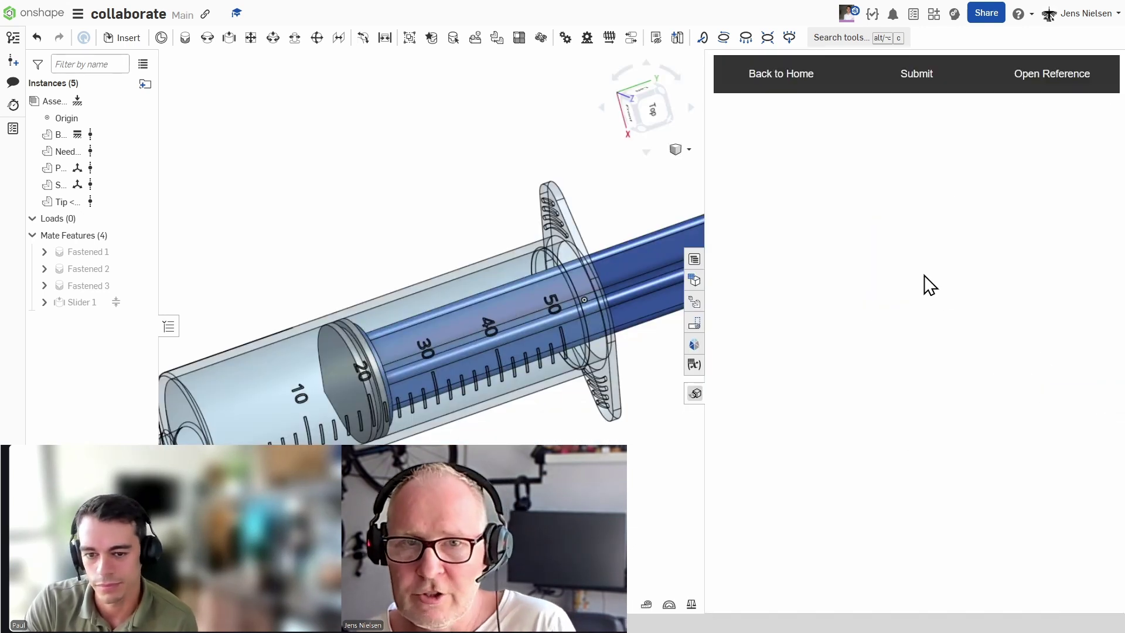
{"action": "left_click", "coordinate": [908, 88]}
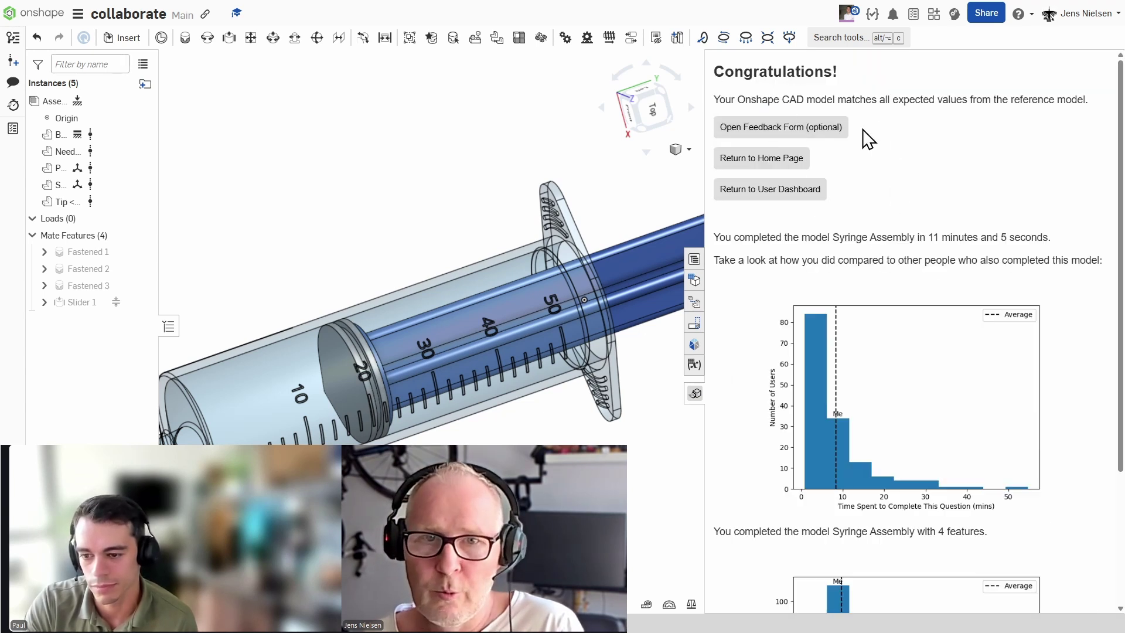
- Close the CAD Challenges results and animate Slider 1 between -46 mm and -8 mm
{"action": "left_click", "coordinate": [692, 396]}
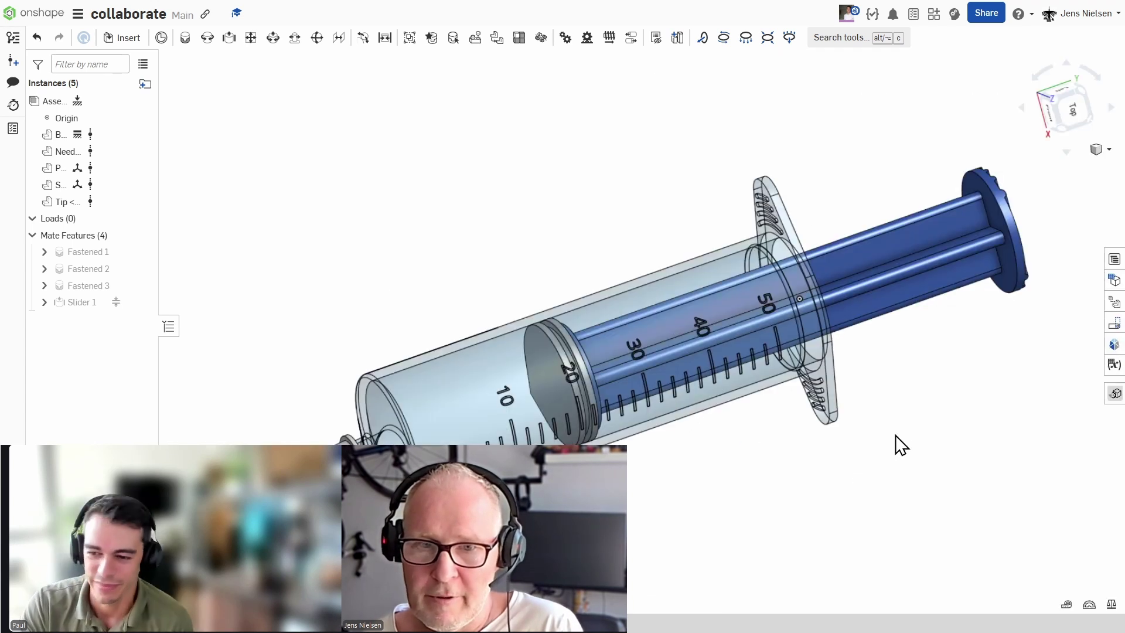
{"action": "right_click", "coordinate": [86, 302]}
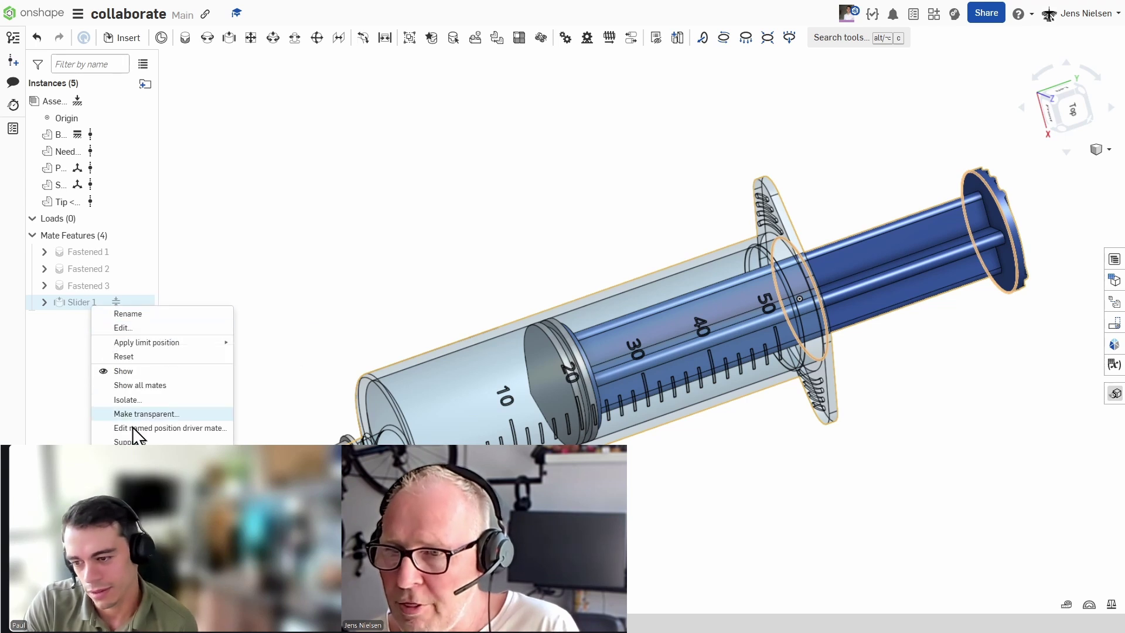
{"action": "left_click", "coordinate": [273, 410]}
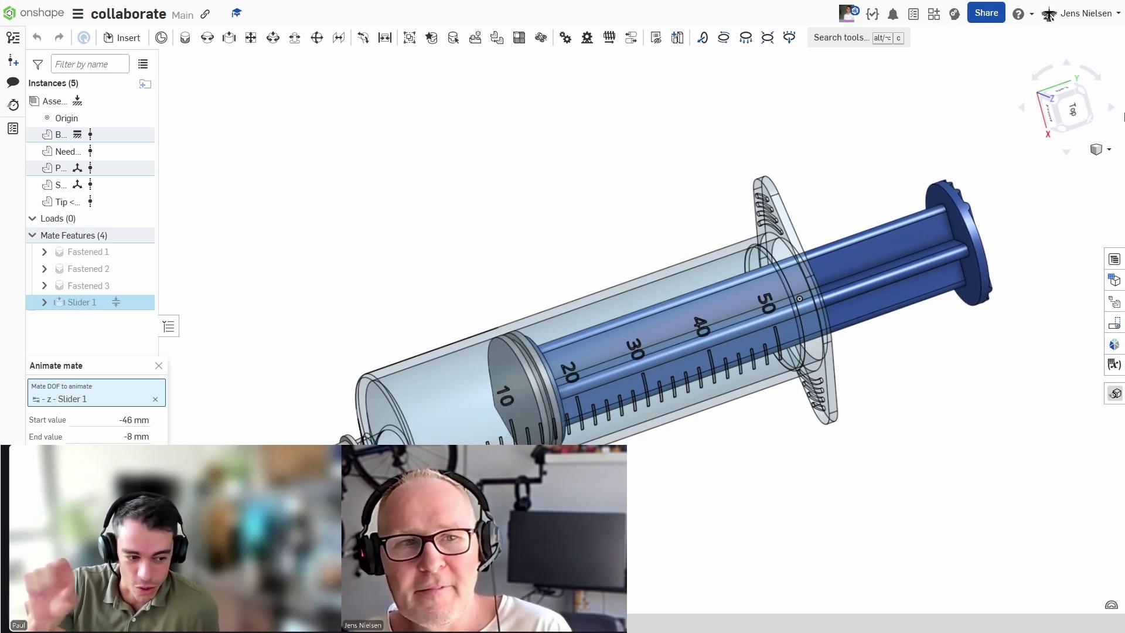
{"action": "left_click", "coordinate": [1100, 151]}
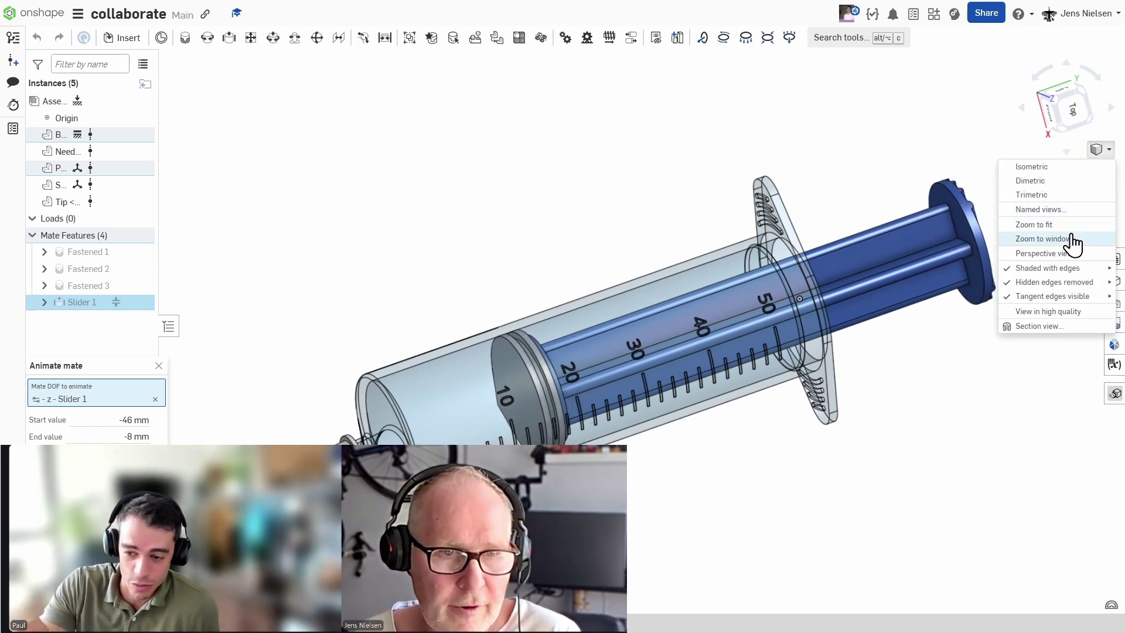
{"action": "left_click", "coordinate": [1049, 327]}
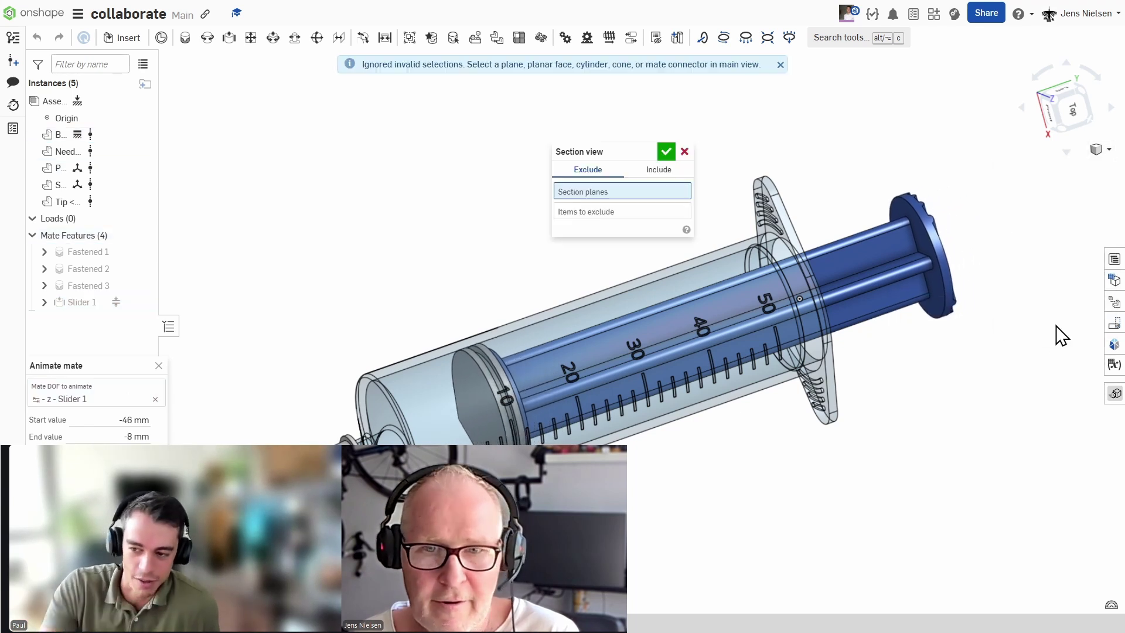
{"action": "left_click", "coordinate": [849, 263]}
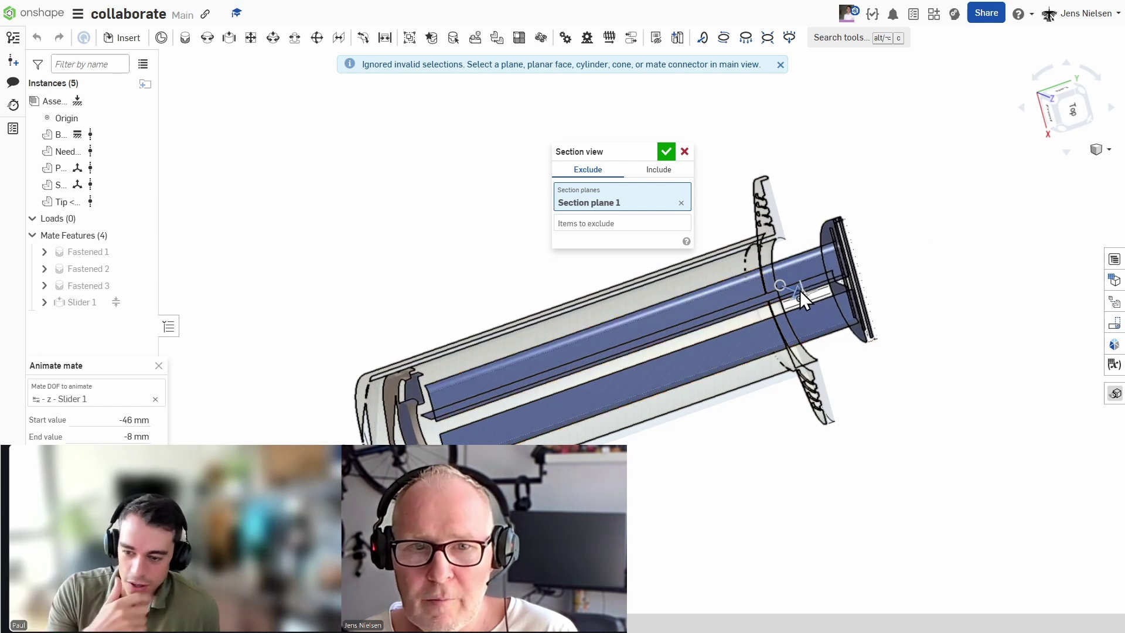
{"action": "mouse_move", "coordinate": [800, 294]}
{"action": "left_mouse_down"}
{"action": "mouse_move", "coordinate": [820, 303]}
{"action": "mouse_move", "coordinate": [804, 290]}
{"action": "left_mouse_up"}
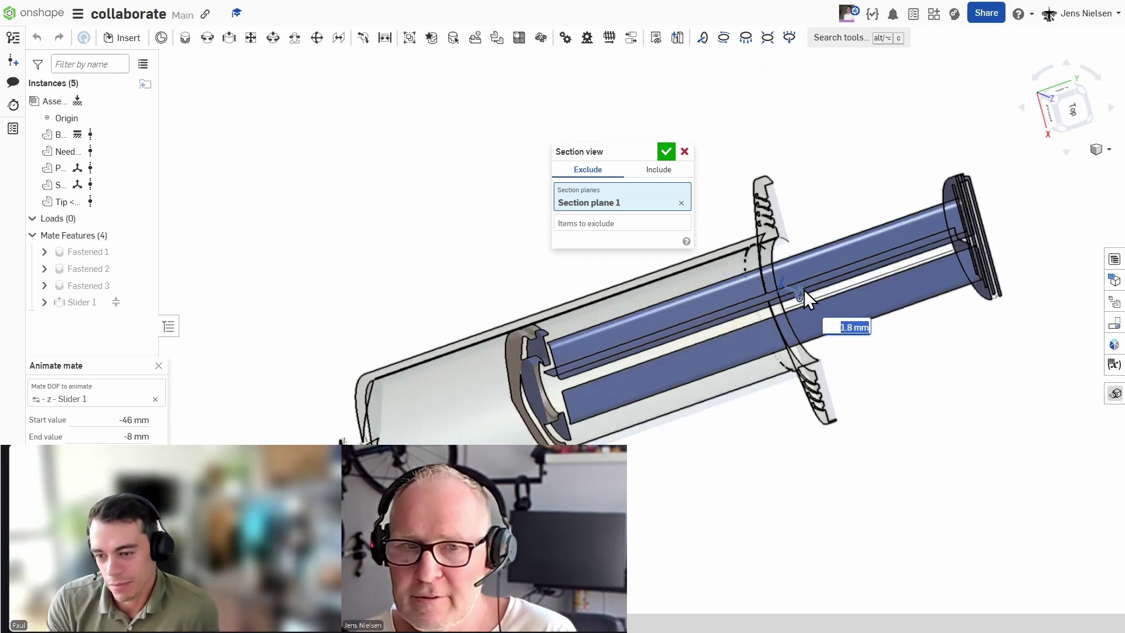
{"action": "left_click", "coordinate": [684, 152]}
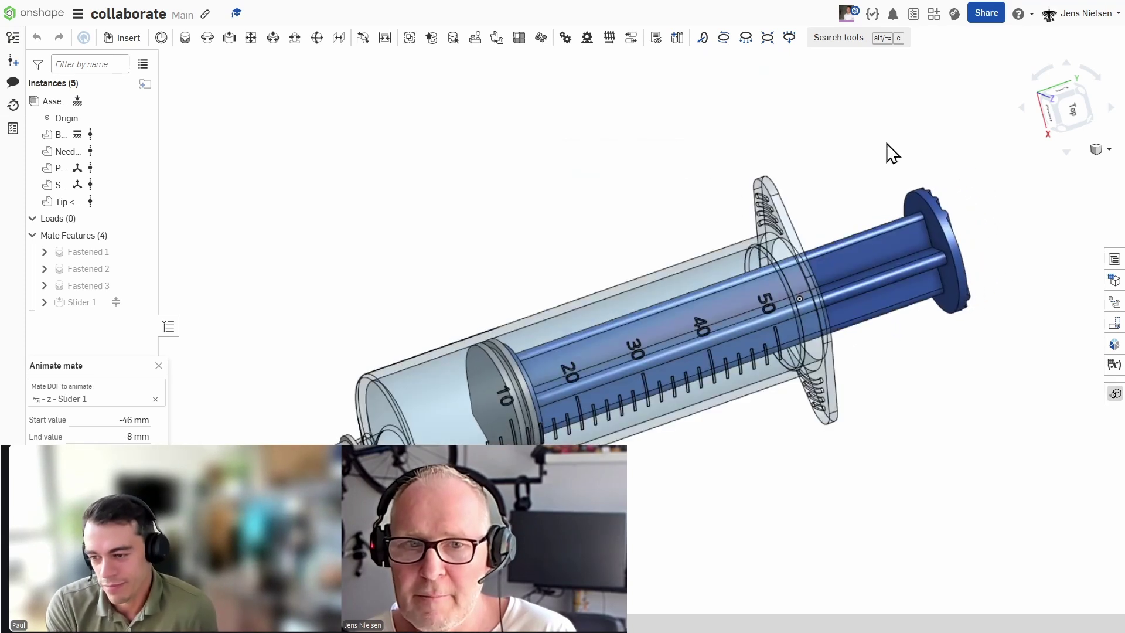